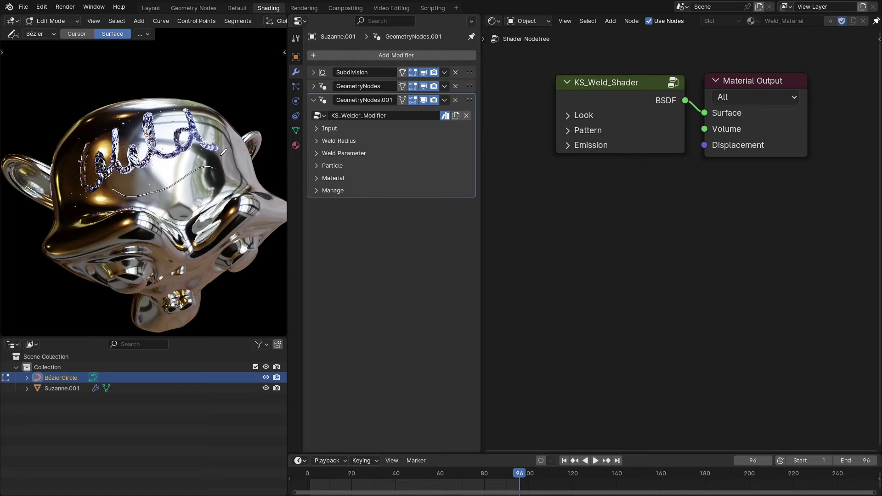
Draw additional weld strokes shaped like a letter b on the side of the Suzanne head's surface
middle_drag(157, 169, 118, 161)
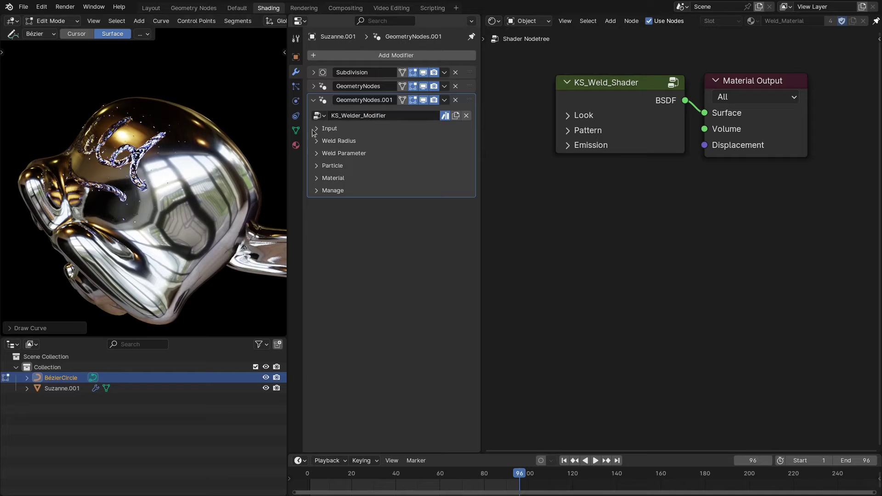
mouse_move(253, 170)
middle_down()
mouse_move(206, 166)
mouse_move(146, 182)
middle_up()
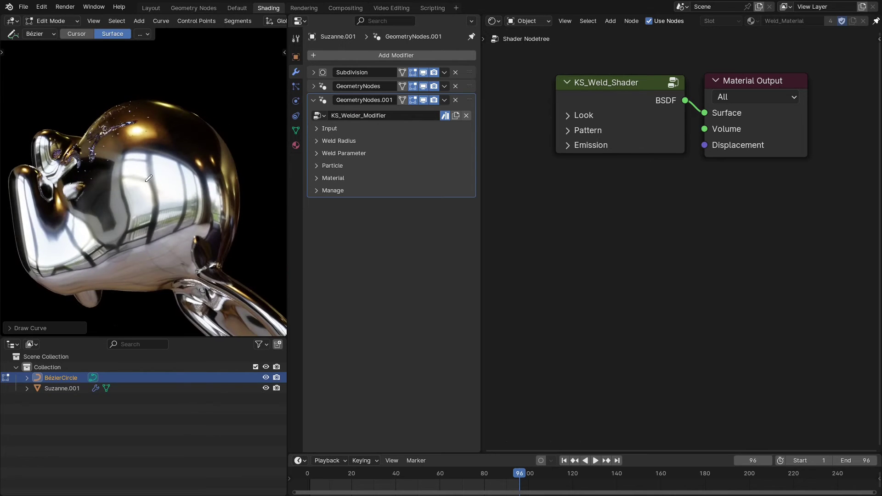
mouse_move(119, 172)
mouse_down()
mouse_move(151, 183)
mouse_move(134, 195)
mouse_up()
middle_drag(163, 163, 131, 171)
drag(122, 155, 131, 222)
middle_drag(121, 175, 194, 159)
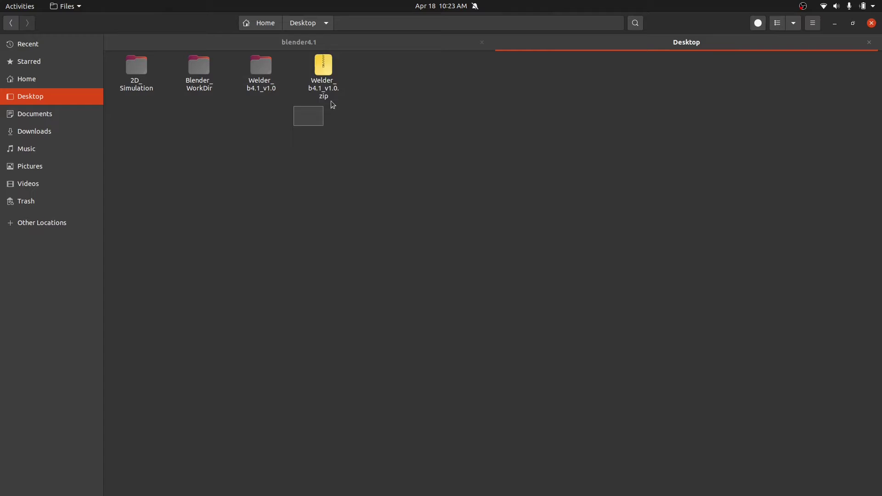
Locate Welder_b4.1_v1.0.zip in the Desktop folder of the file manager and inspect the contents of its extracted folder
click(331, 102)
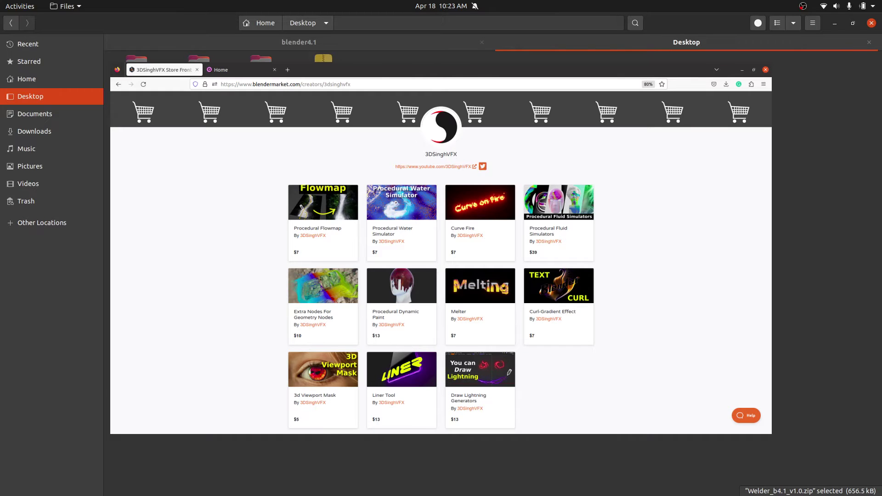
key(ctrl+Tab)
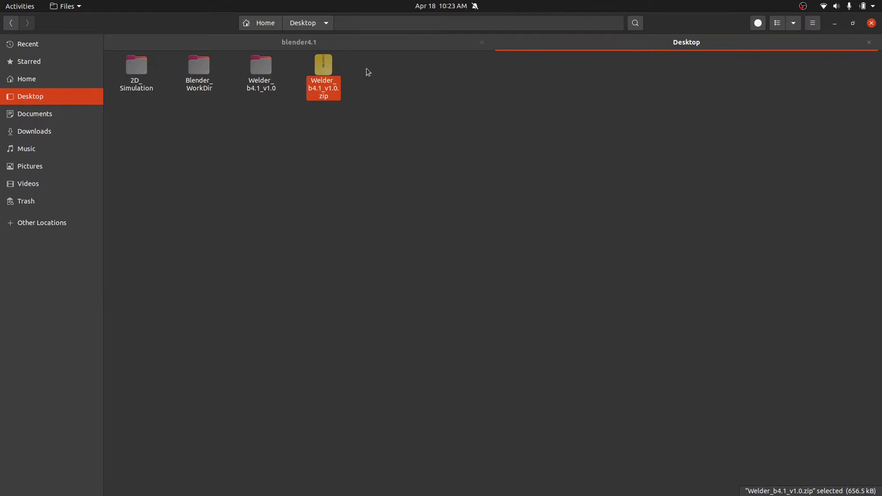
click(280, 116)
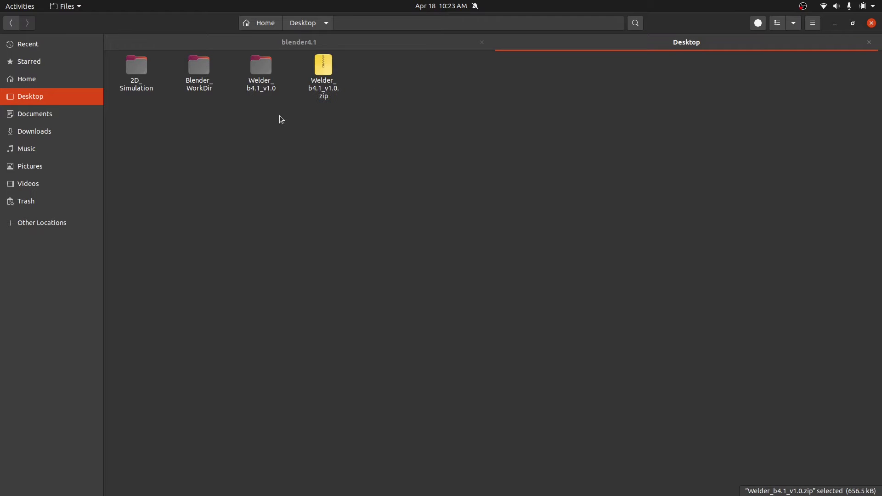
double_click(261, 88)
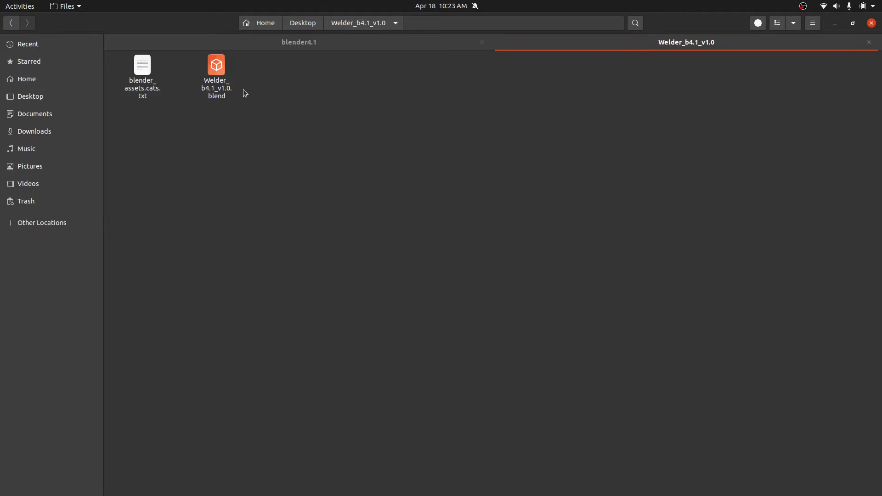
click(315, 23)
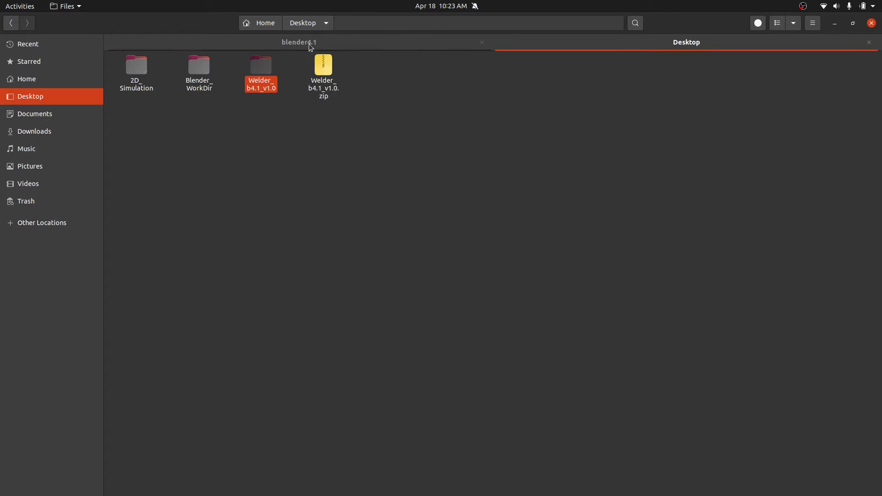
click(258, 92)
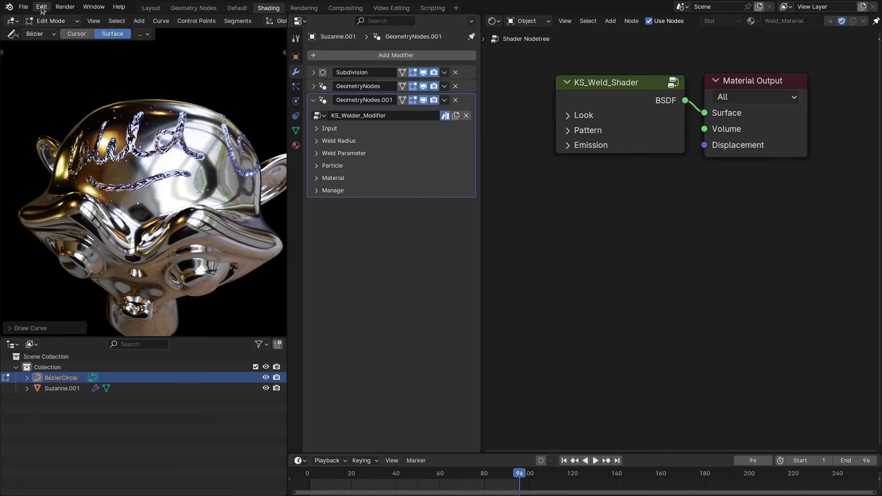
In Blender's preferences, add the Desktop folder Welder_b4.1_v1.0 as a new asset library
click(42, 7)
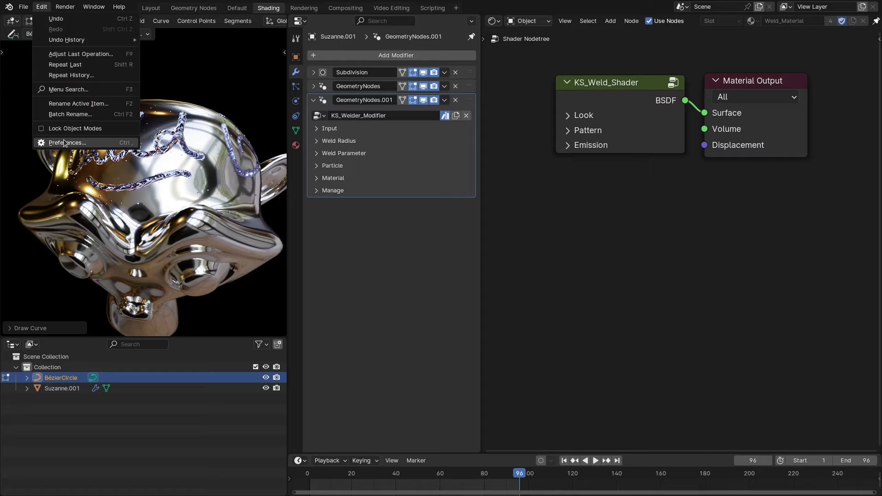
click(64, 143)
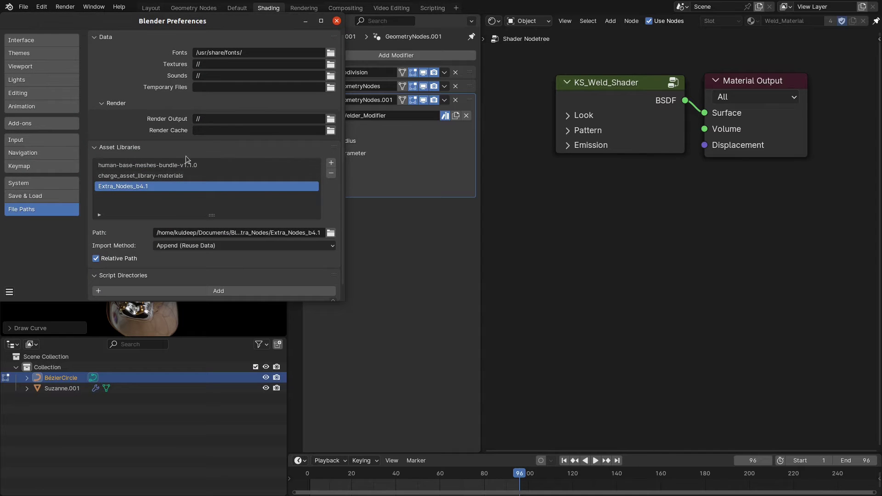
click(332, 163)
click(35, 205)
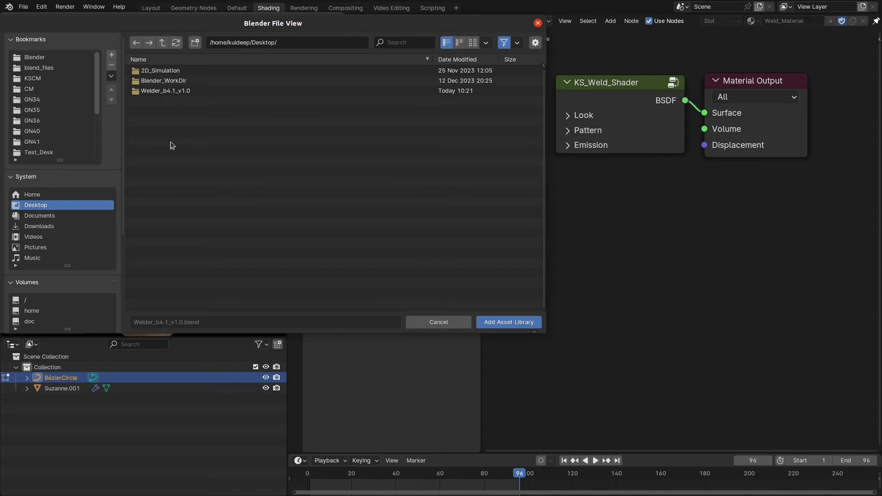
click(175, 95)
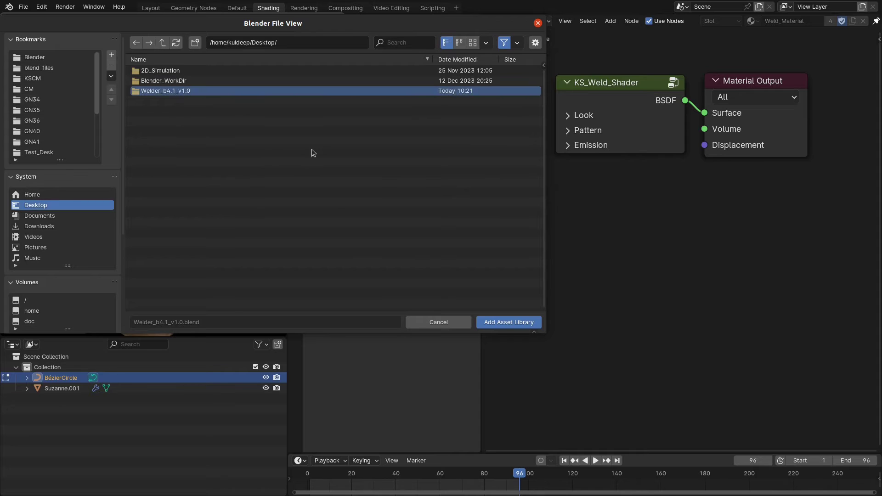
click(499, 323)
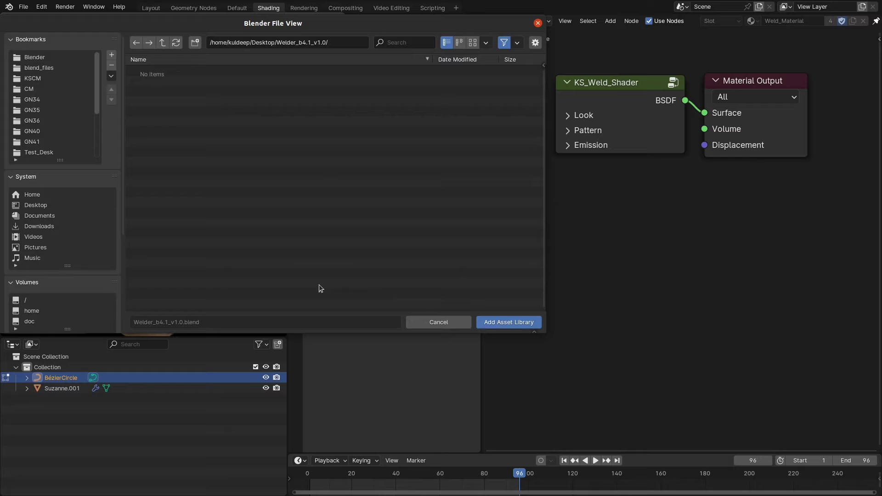
click(508, 322)
Save the preferences and leave the preferences window
click(9, 292)
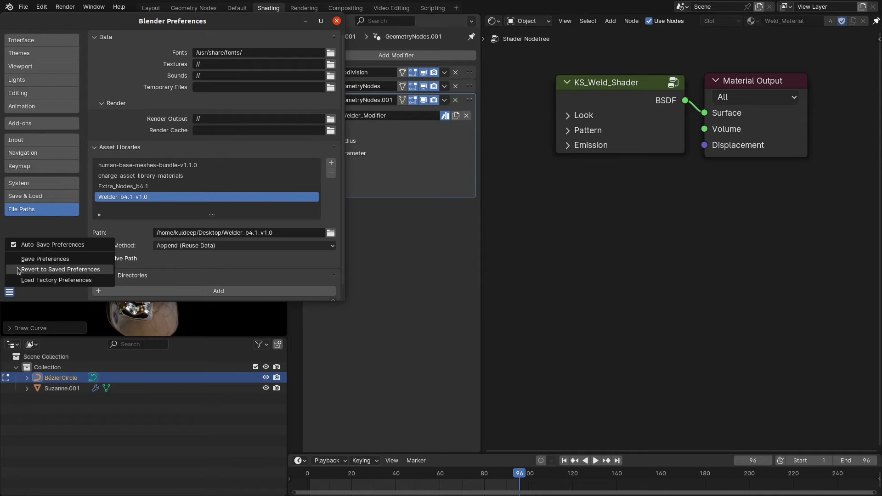
click(24, 259)
click(351, 154)
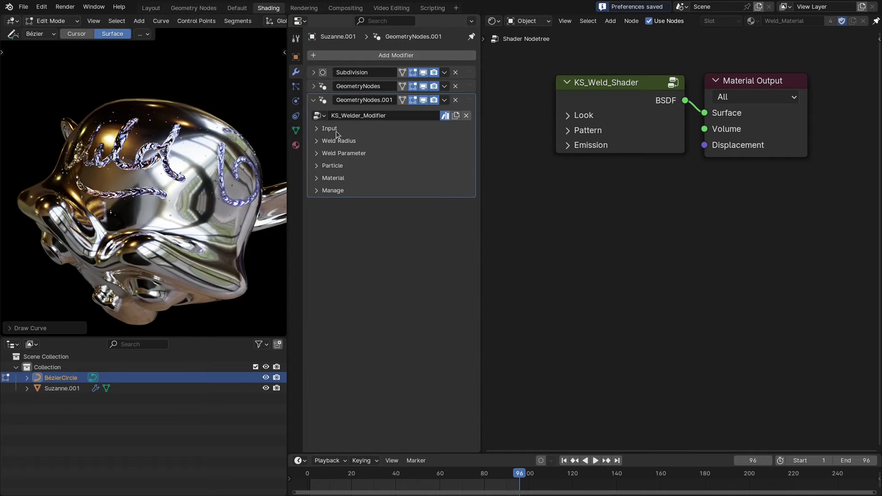
Start a new file, add a cube and set the viewport shading to Material Preview
middle_drag(218, 133, 248, 137)
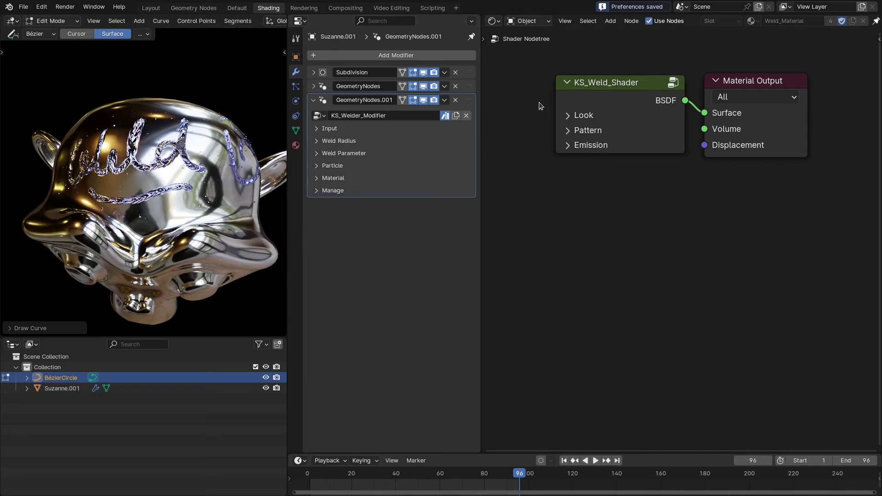
click(23, 7)
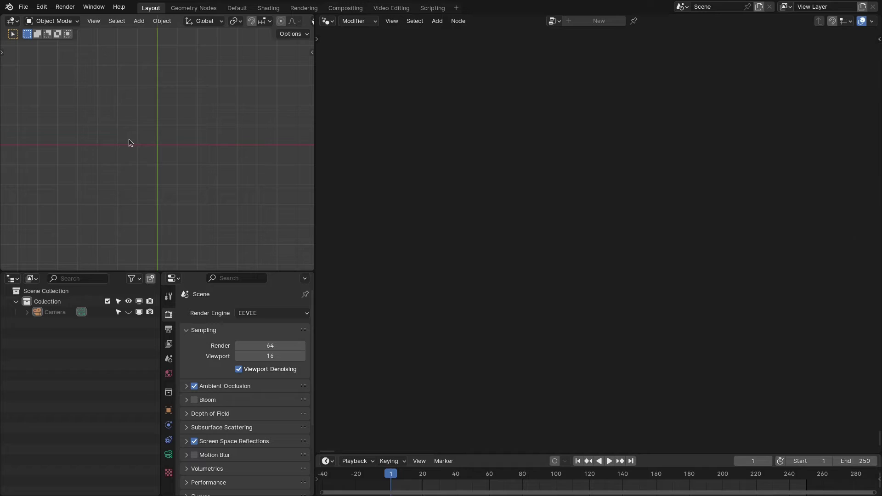
key(shift+a)
mouse_move(82, 151)
click(167, 156)
key(z)
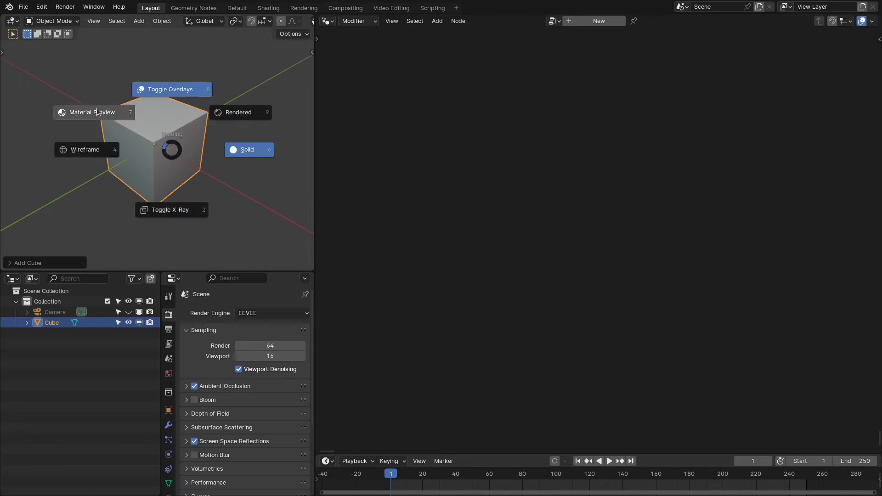
click(252, 147)
In the Shading workspace, create a new material for the cube with Metallic 1.0 and Roughness 0.1
click(269, 8)
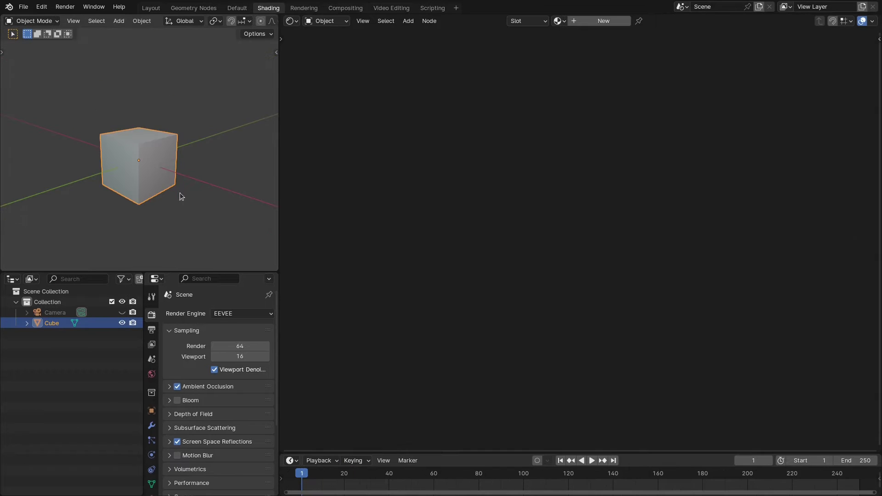
mouse_move(79, 124)
middle_down()
mouse_move(141, 178)
mouse_move(175, 160)
middle_up()
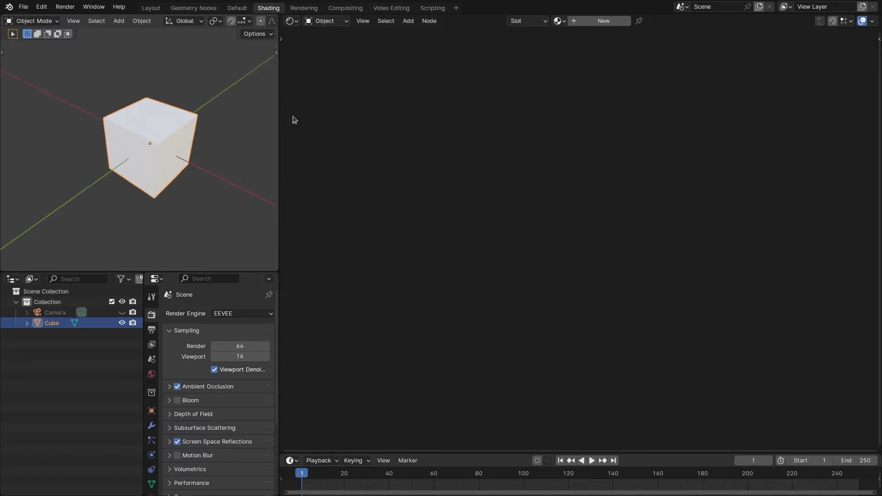
click(581, 21)
drag(530, 112, 653, 112)
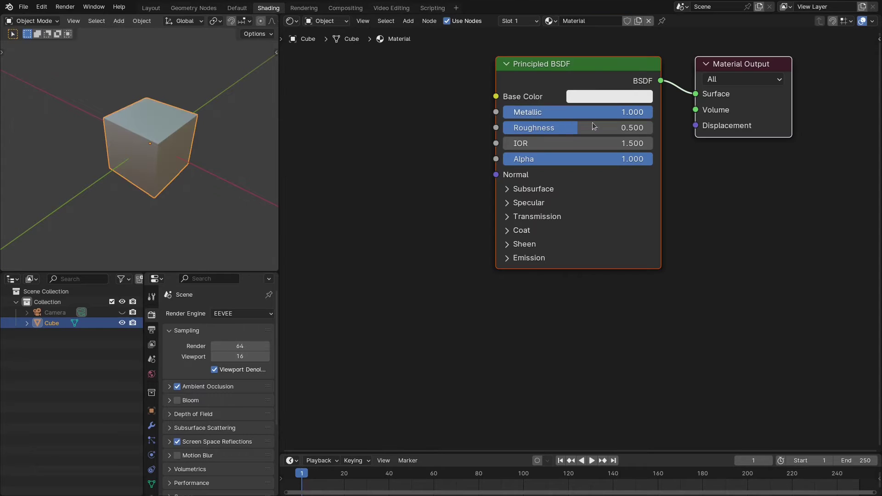
click(568, 127)
text(.1)
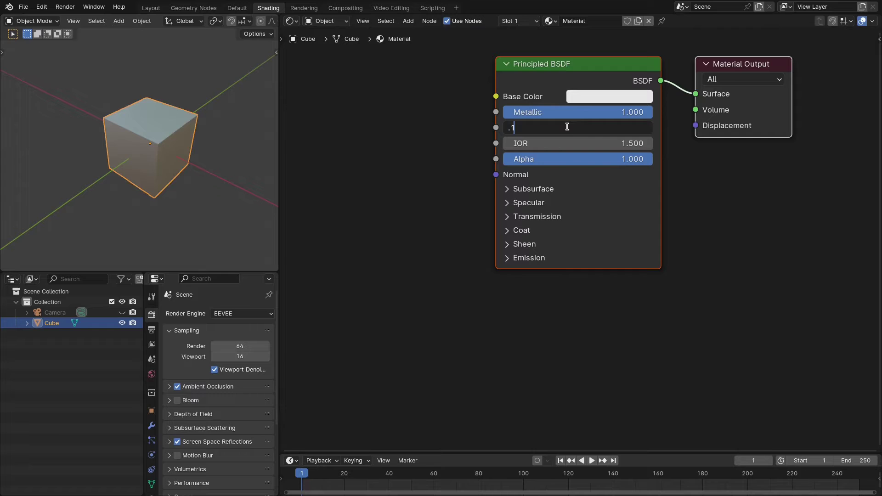
key(Return)
middle_drag(184, 170, 226, 147)
Split the shader area in two, turning one part into a Properties editor and the other into an Asset Browser
drag(279, 20, 481, 23)
click(292, 21)
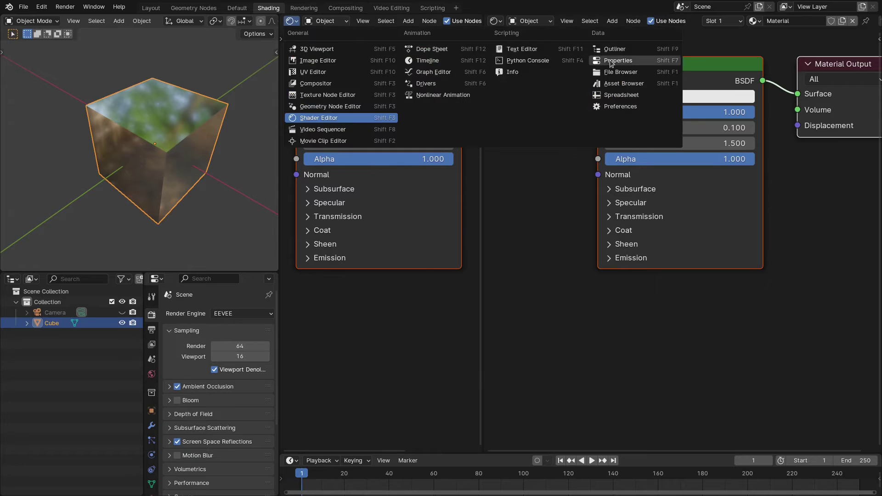
key(Return)
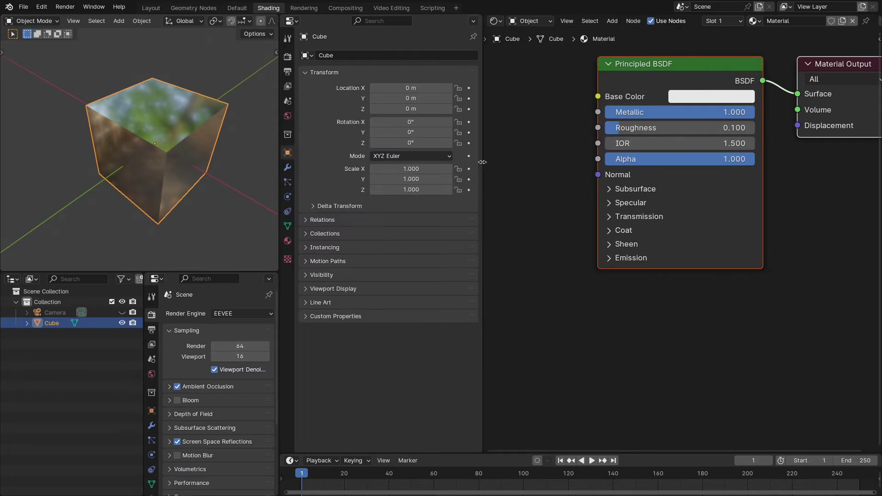
drag(482, 164, 490, 163)
click(503, 21)
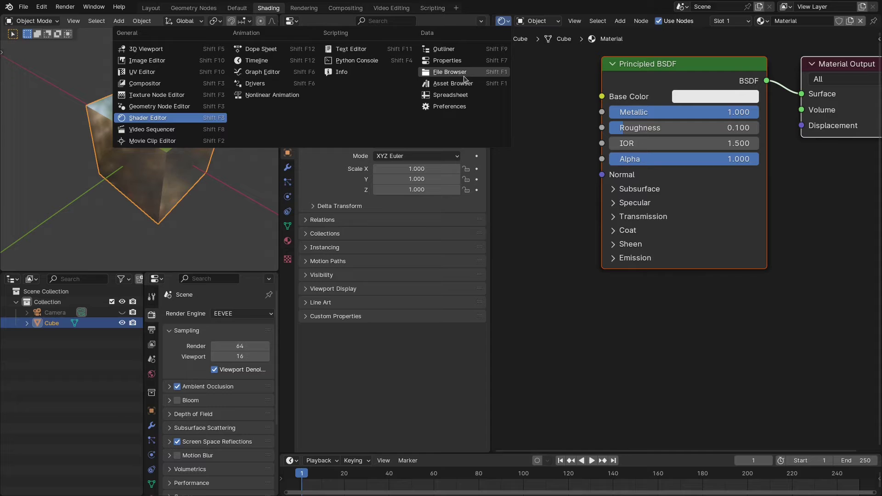
click(451, 84)
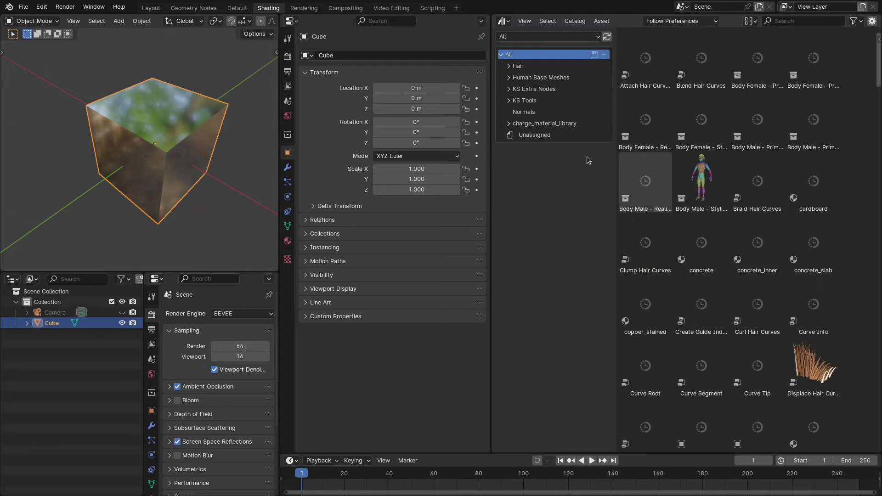
Apply the KS_Welder_Modifier asset from the KS Tools Welder catalog to the cube and show its modifier settings
click(537, 102)
click(509, 101)
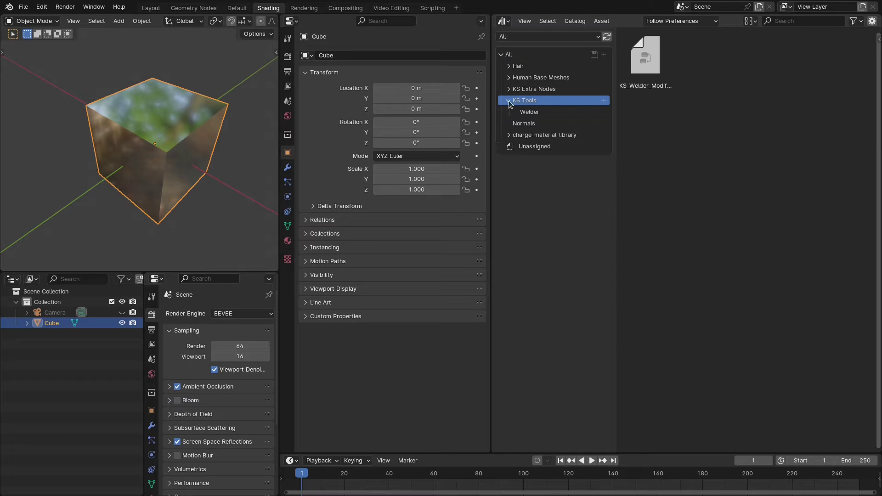
click(524, 111)
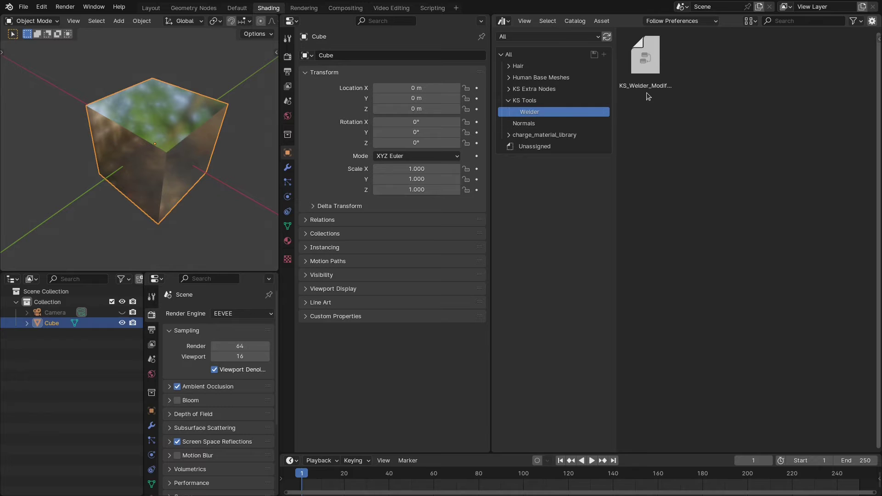
click(649, 54)
drag(649, 54, 164, 132)
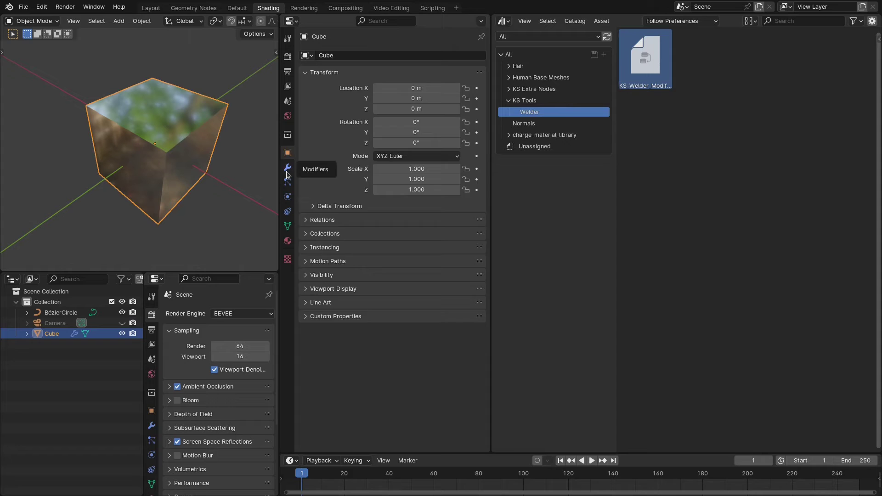
click(288, 167)
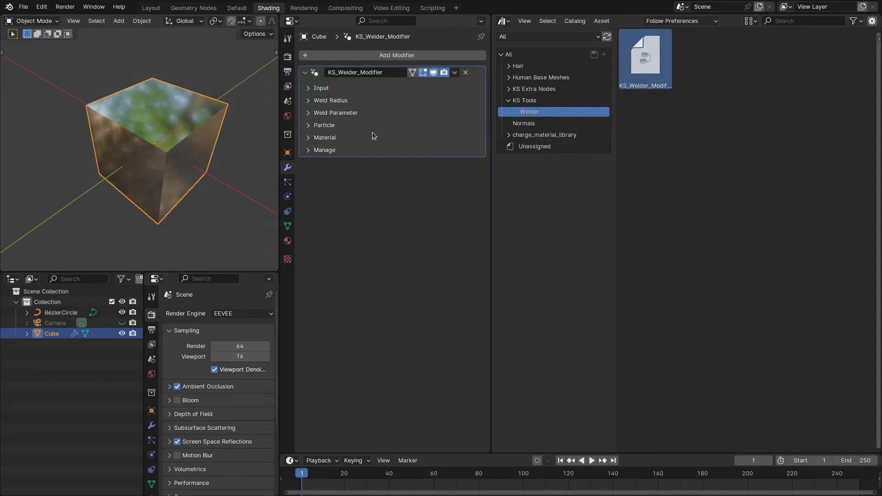
middle_drag(197, 144, 209, 142)
Turn the Asset Browser area into a Shader Editor and assign Weld_Material to a new second material slot on the cube
click(504, 20)
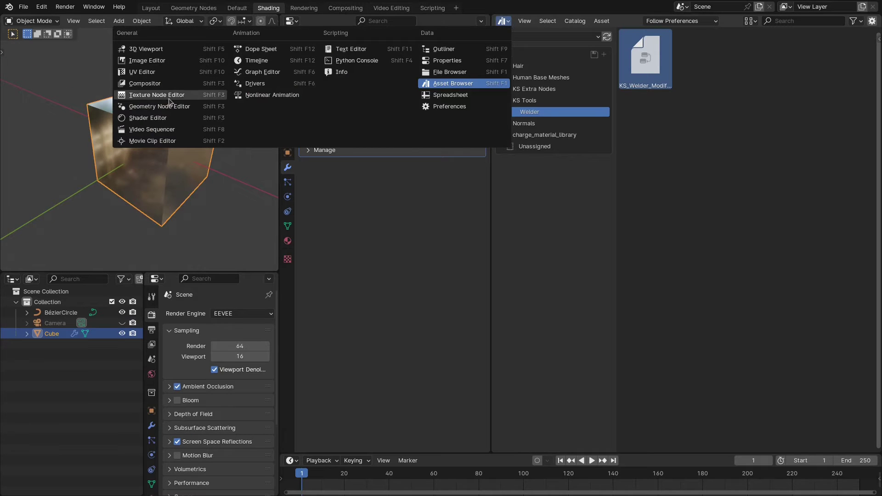
click(162, 118)
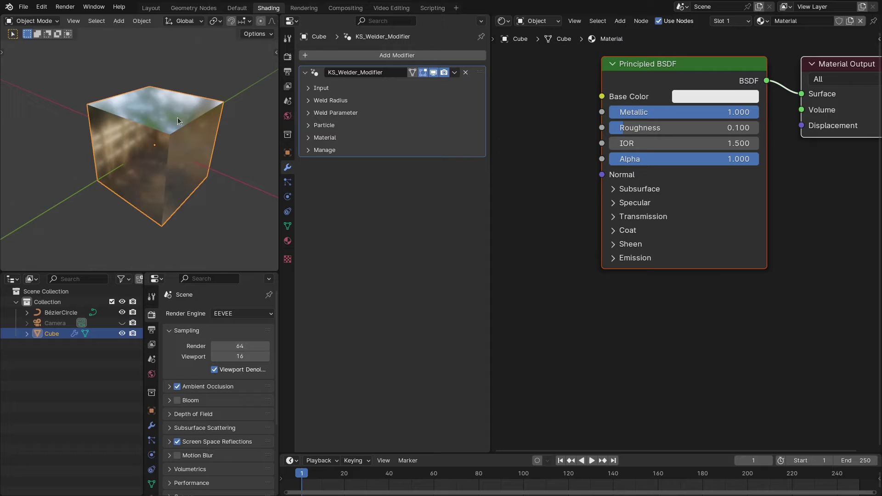
click(736, 23)
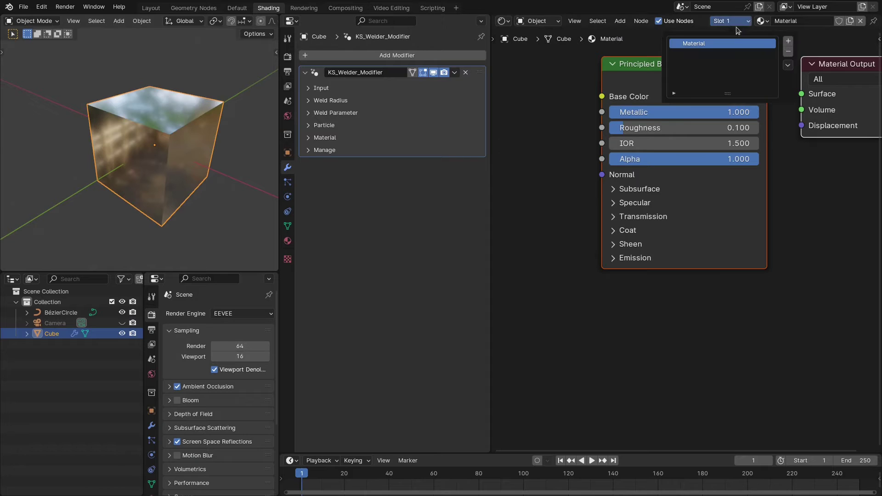
click(790, 42)
click(712, 21)
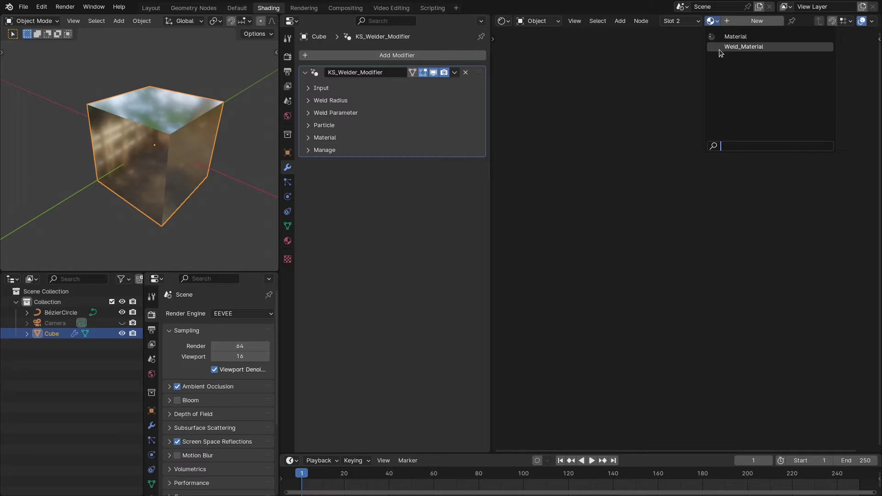
key(Return)
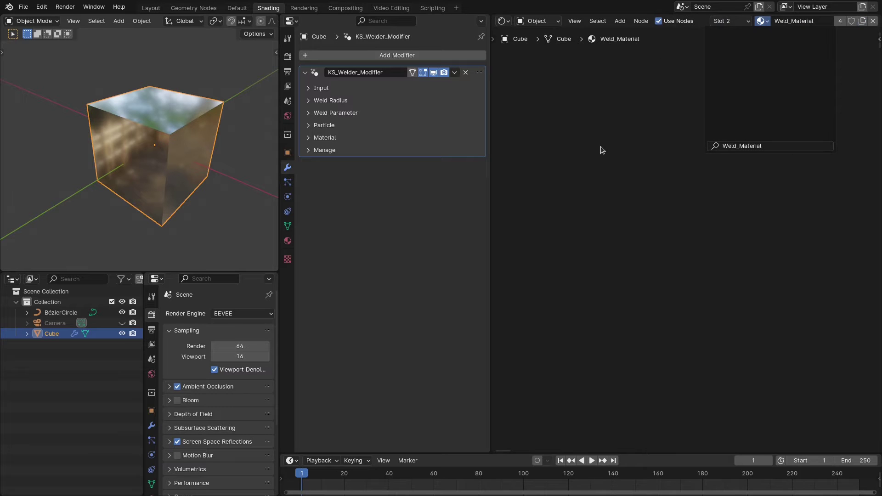
key(Home)
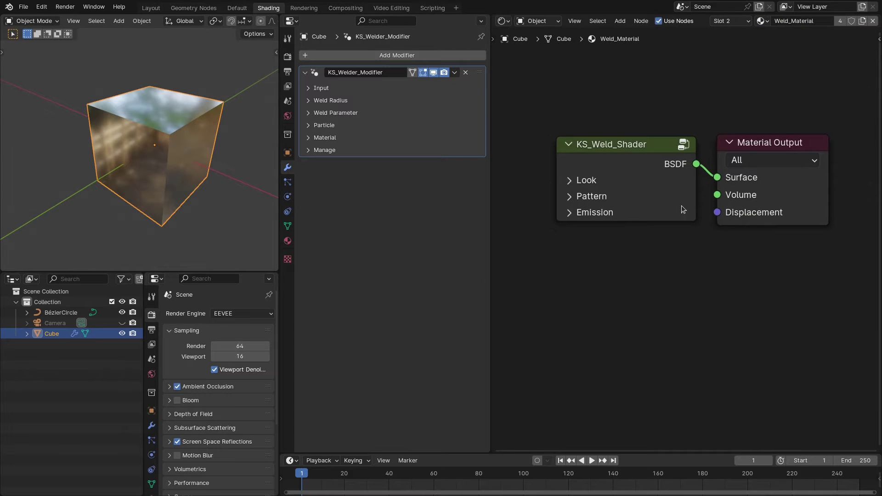
Expand the weld modifier's Input settings and add a Bézier curve to the scene
middle_drag(117, 150, 165, 112)
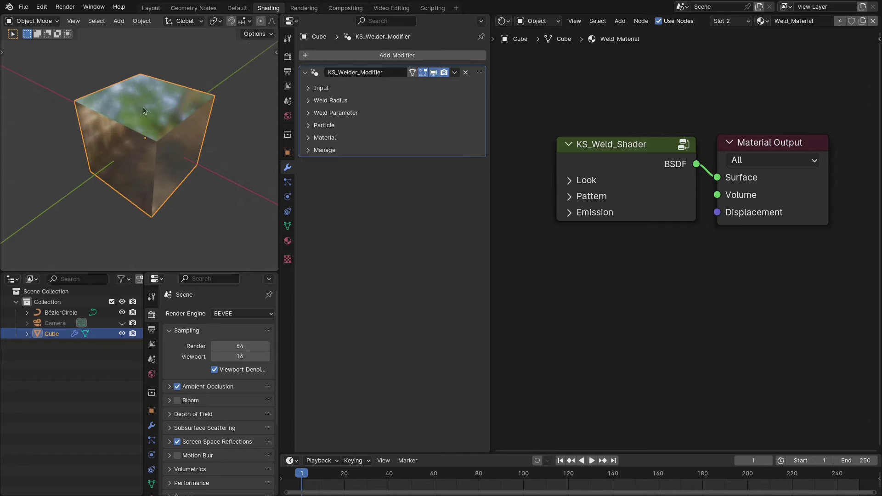
scroll(159, 147, up, 1)
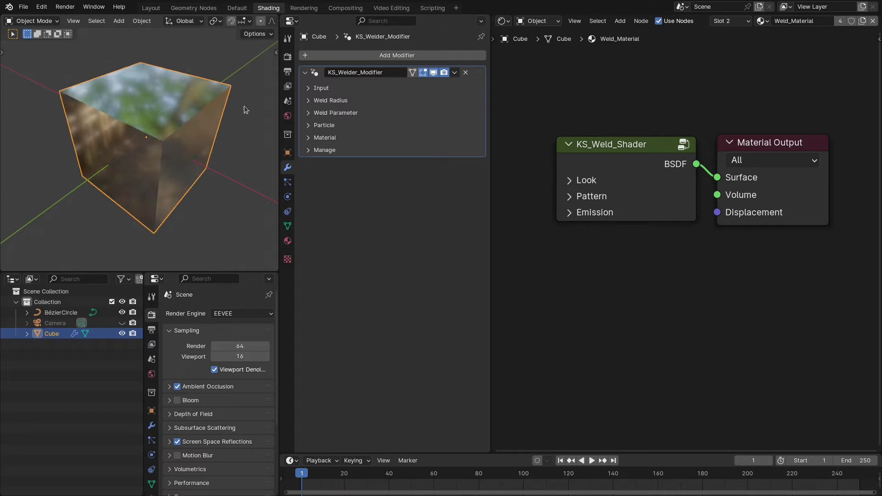
click(313, 87)
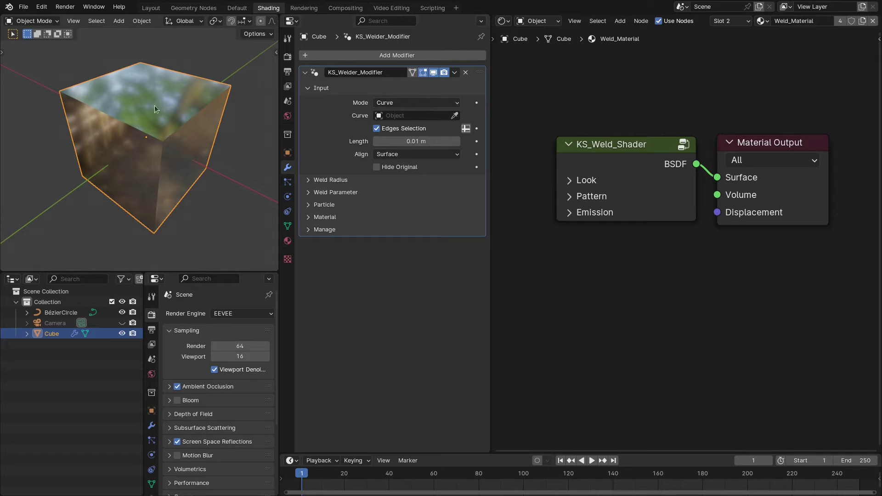
middle_drag(138, 138, 142, 140)
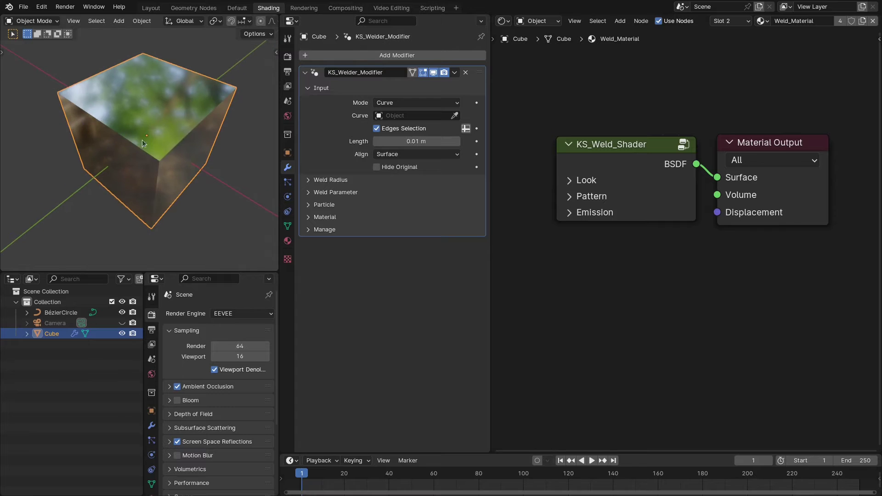
key(shift+a)
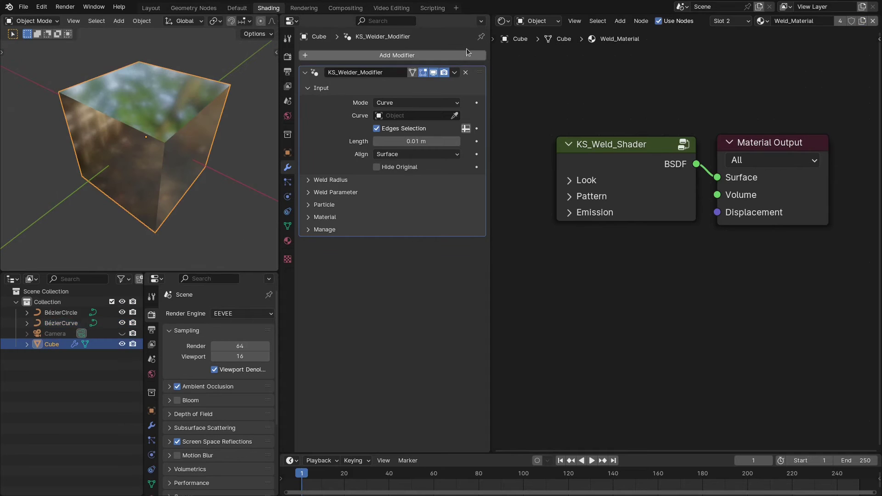
Pin the cube's modifier settings and the weld shader node tree, and assign BézierCurve as the modifier's Curve
click(481, 37)
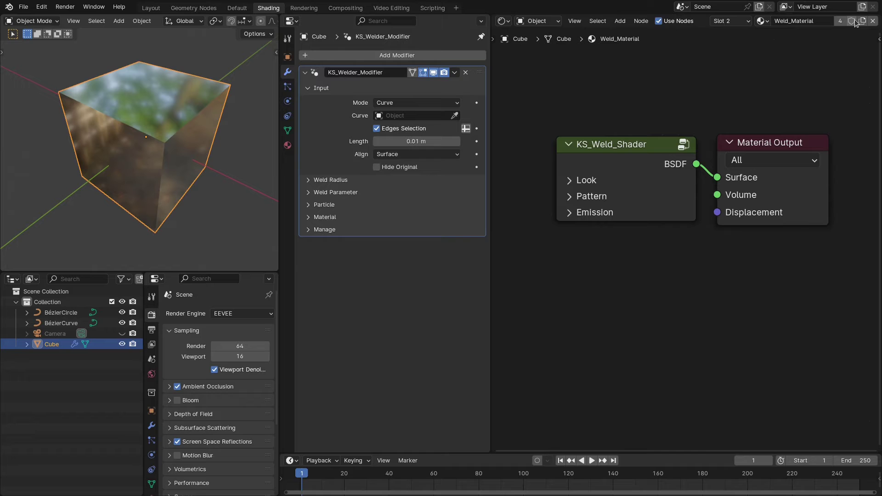
middle_drag(869, 21, 807, 21)
click(824, 22)
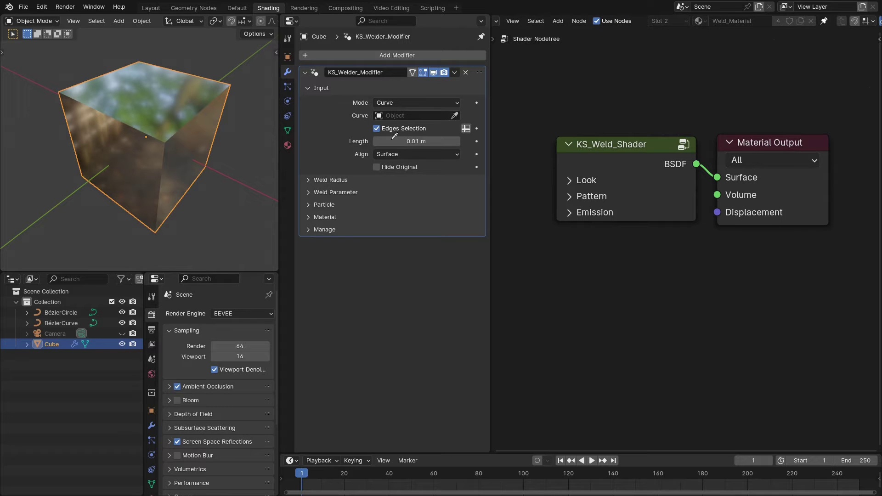
click(61, 323)
Select BézierCurve and delete all of its vertices in Edit Mode
click(62, 323)
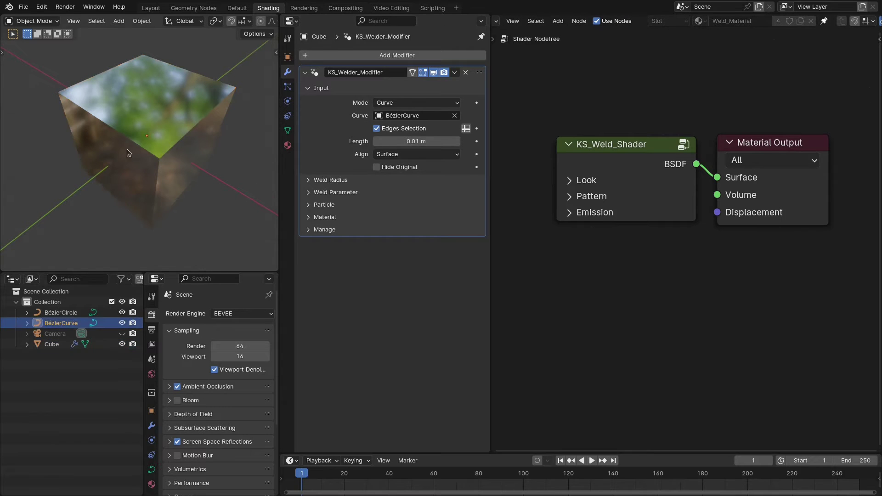
key(Tab)
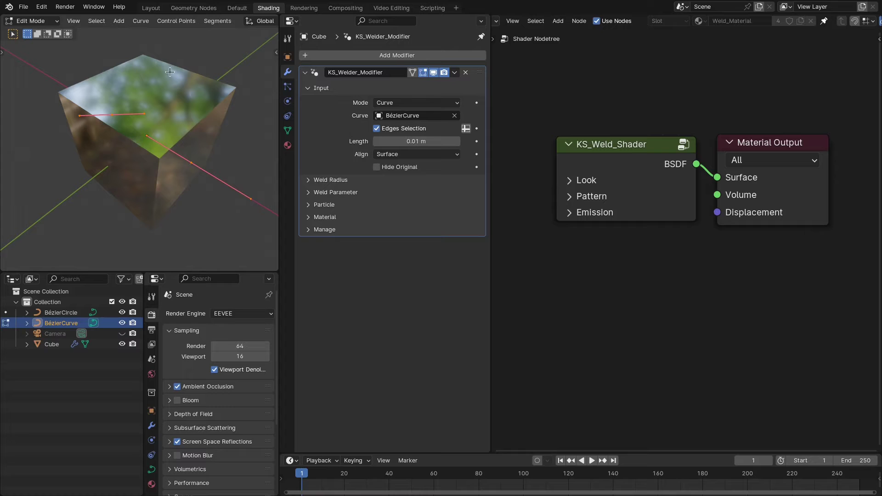
key(x)
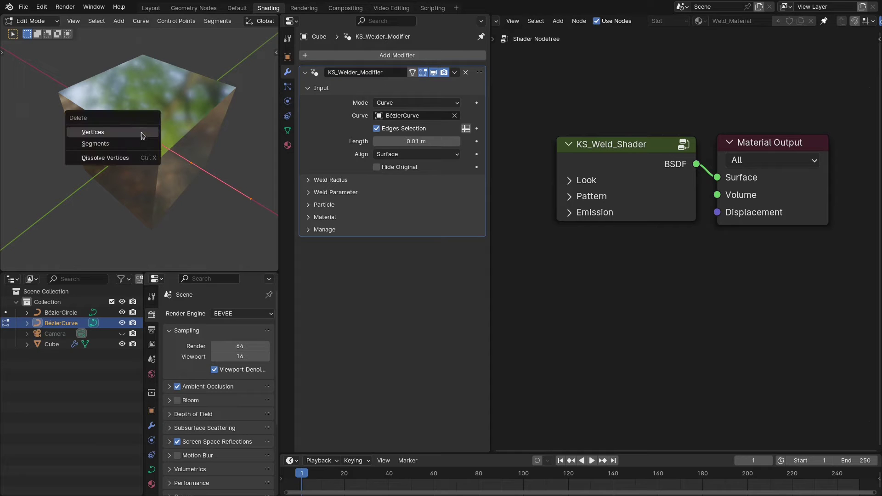
click(136, 132)
Maximize the 3D viewport and activate the curve Draw tool with its depth set to Surface
scroll(163, 138, down, 3)
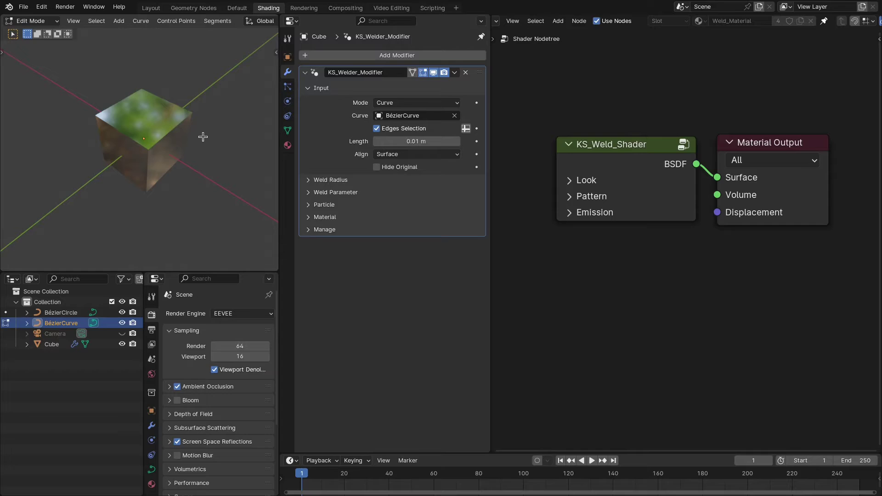
key(ctrl+space)
key(t)
click(14, 208)
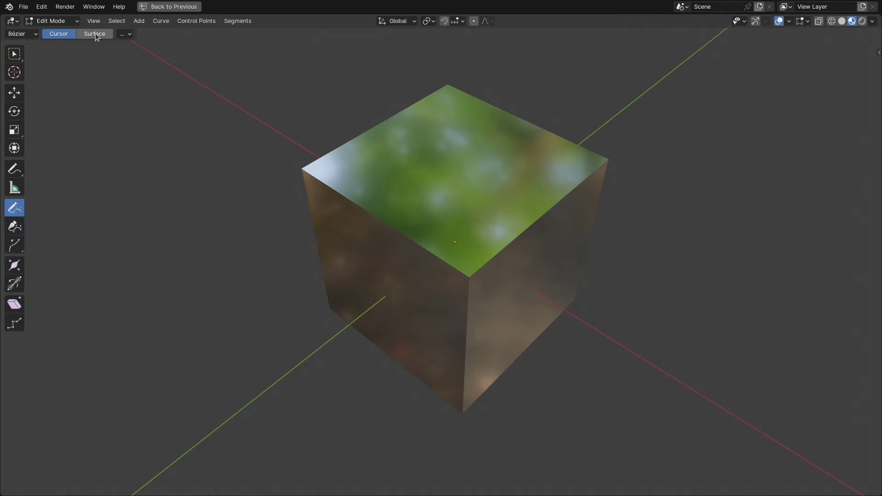
click(96, 35)
Draw freehand weld curves on the cube: strokes on the side faces, one around a vertical edge, and two crossing pairs on the top face
mouse_move(459, 138)
middle_down()
mouse_move(461, 160)
mouse_move(449, 177)
middle_up()
scroll(448, 177, up, 3)
drag(523, 64, 392, 208)
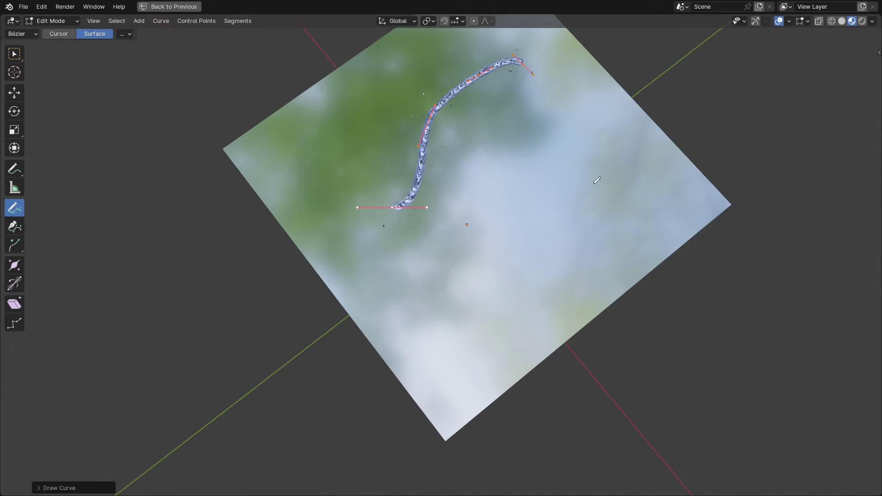
mouse_move(599, 138)
mouse_down()
mouse_move(516, 226)
mouse_move(363, 276)
mouse_up()
mouse_move(600, 193)
middle_down()
mouse_move(481, 253)
mouse_move(603, 227)
middle_up()
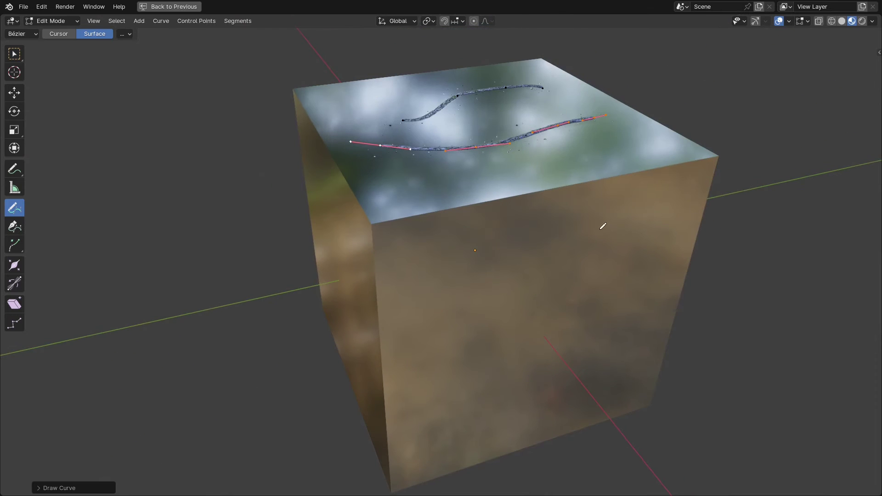
mouse_move(603, 226)
mouse_down()
mouse_move(516, 288)
mouse_move(457, 315)
mouse_up()
middle_drag(430, 255, 420, 220)
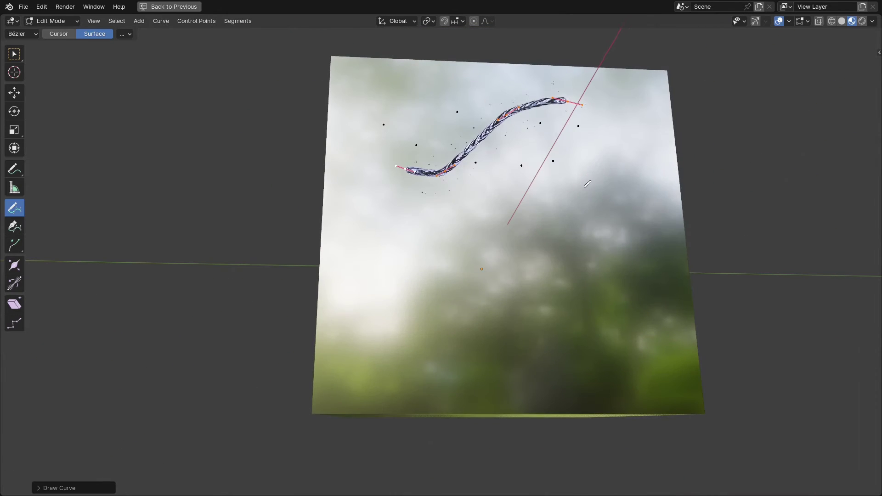
mouse_move(588, 184)
mouse_down()
mouse_move(398, 256)
mouse_move(381, 250)
mouse_up()
middle_drag(382, 250, 418, 256)
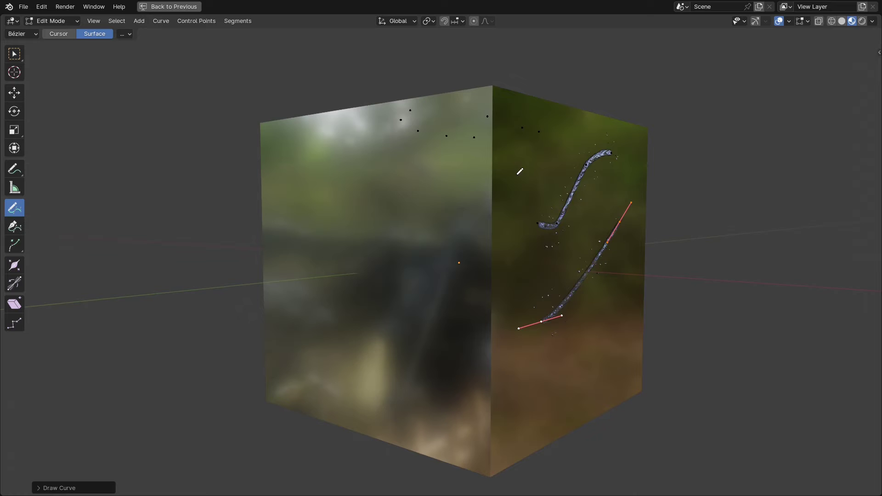
drag(521, 171, 430, 216)
middle_drag(430, 216, 475, 245)
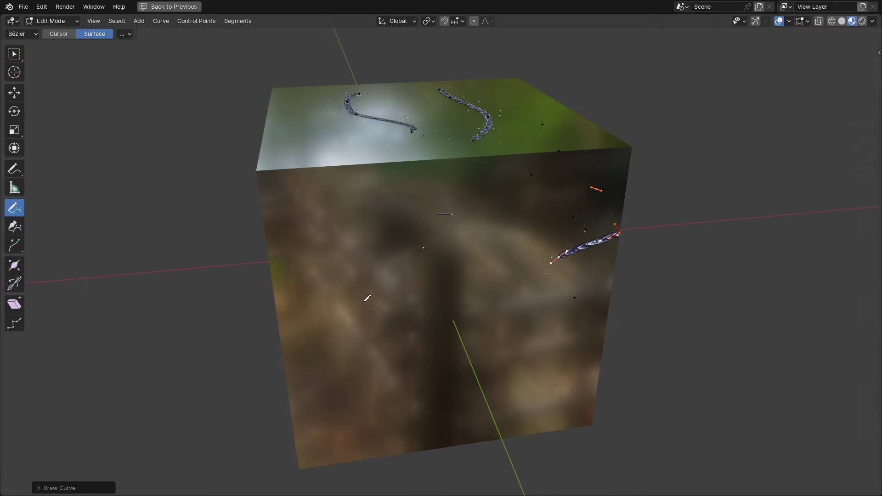
drag(367, 298, 425, 259)
mouse_move(478, 230)
middle_down()
mouse_move(419, 272)
mouse_move(350, 205)
middle_up()
drag(321, 192, 437, 148)
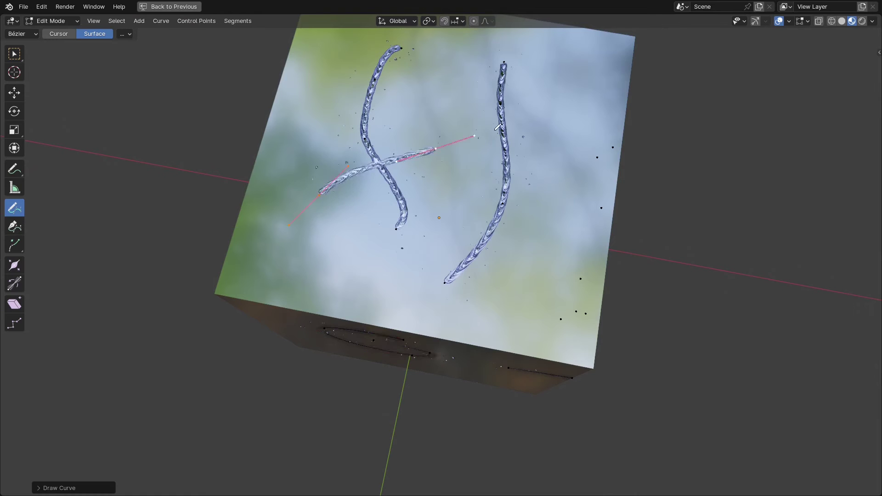
drag(533, 182, 555, 222)
middle_drag(489, 225, 449, 198)
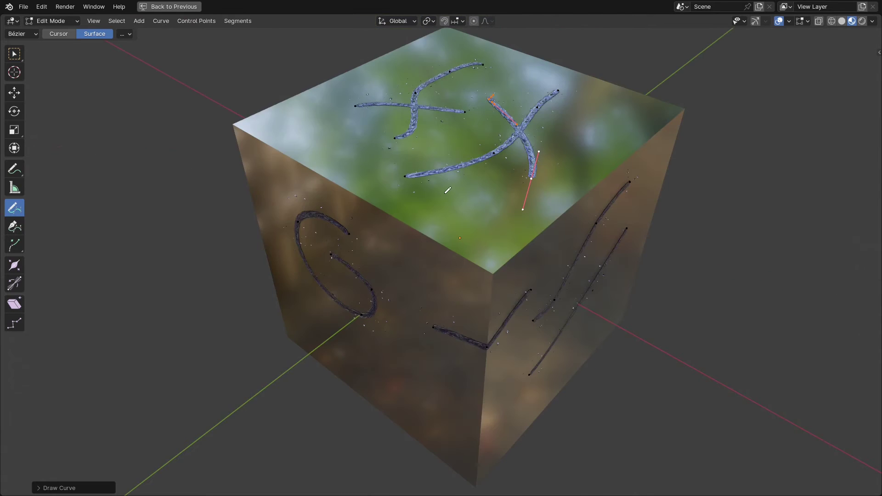
Restore the multi-editor layout, return to Object Mode and hide BézierCurve and BézierCircle in the viewport
key(ctrl+space)
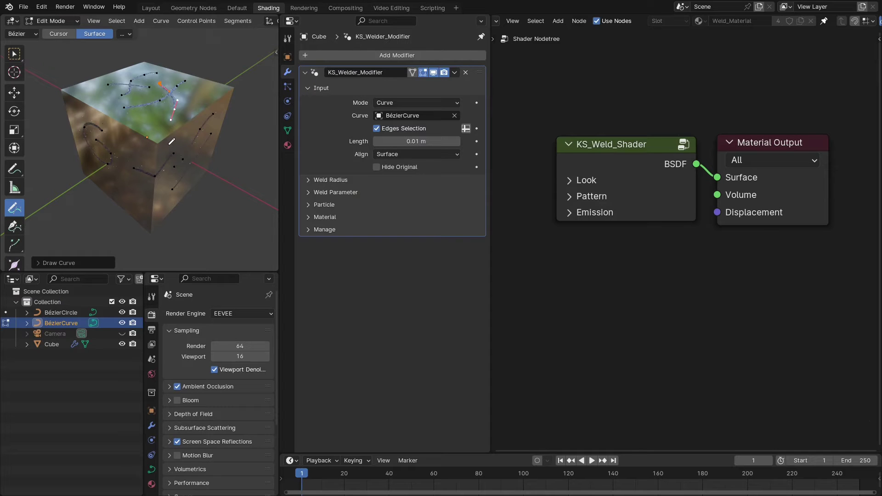
key(Tab)
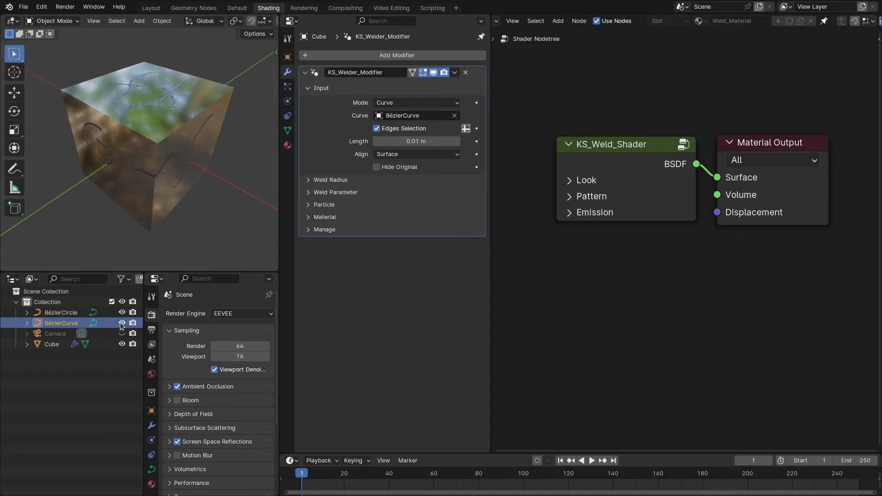
click(121, 323)
click(121, 313)
scroll(147, 165, up, 2)
scroll(155, 149, down, 1)
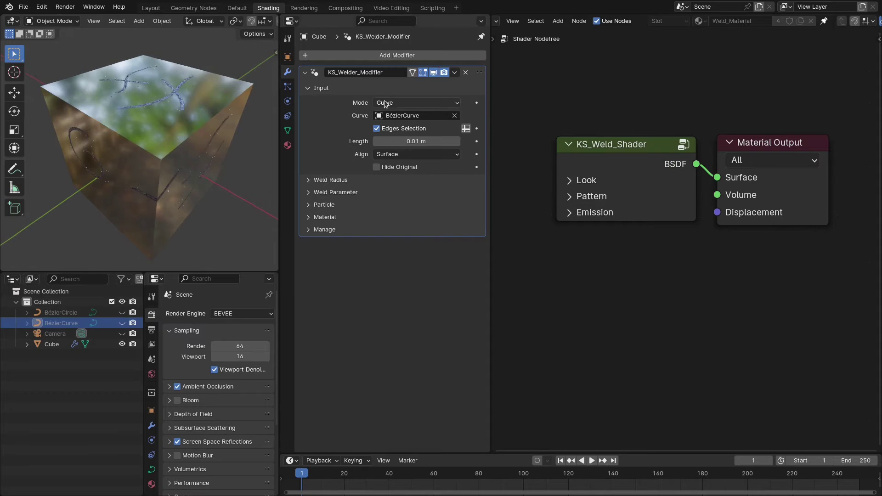
Set the weld modifier's Mode to Edges and inspect the welds along the cube's edges
click(385, 103)
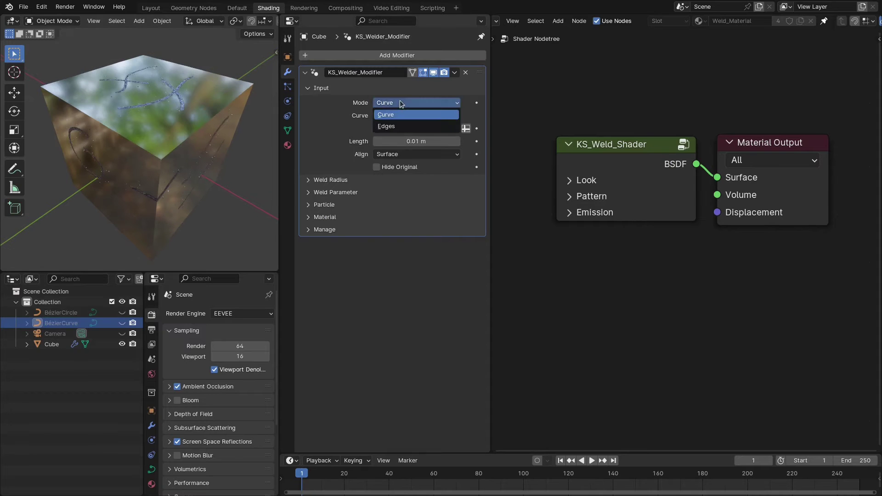
click(398, 127)
scroll(161, 133, up, 2)
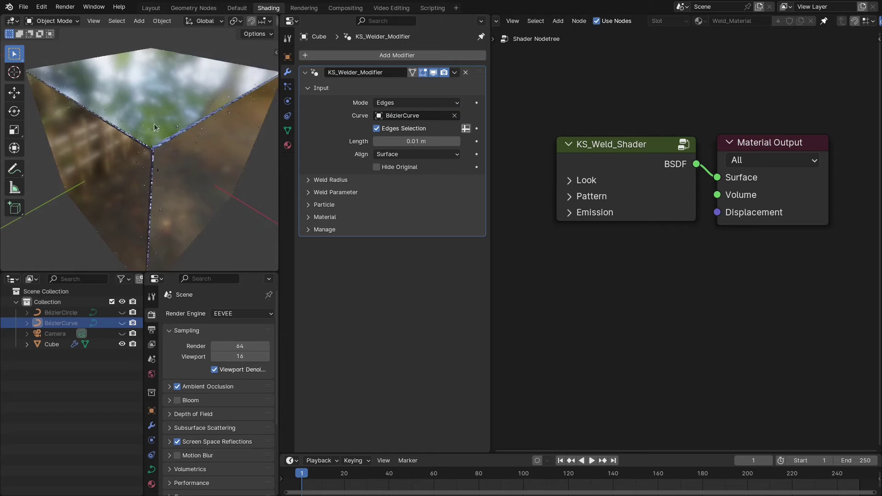
middle_drag(154, 127, 150, 193)
middle_drag(153, 98, 142, 125)
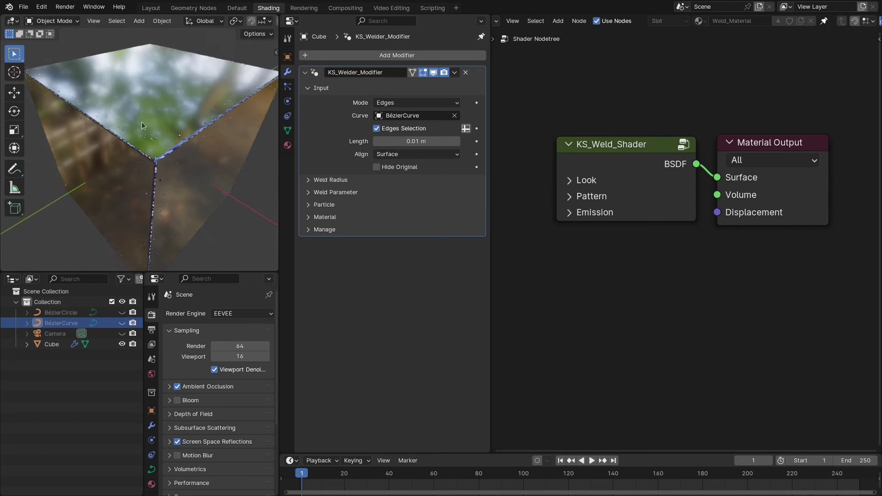
middle_drag(186, 169, 222, 147)
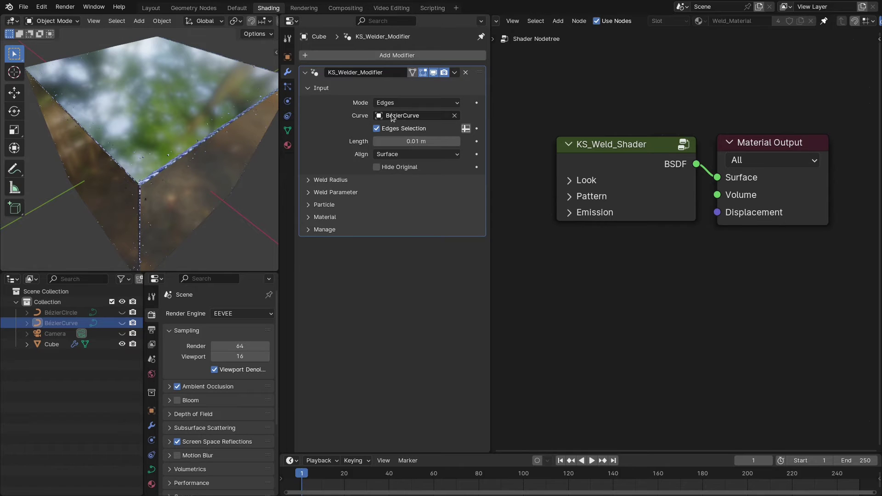
Switch the modifier's Edges Selection to an attribute input and back to the checkbox, and inspect the edge welds up close
click(465, 129)
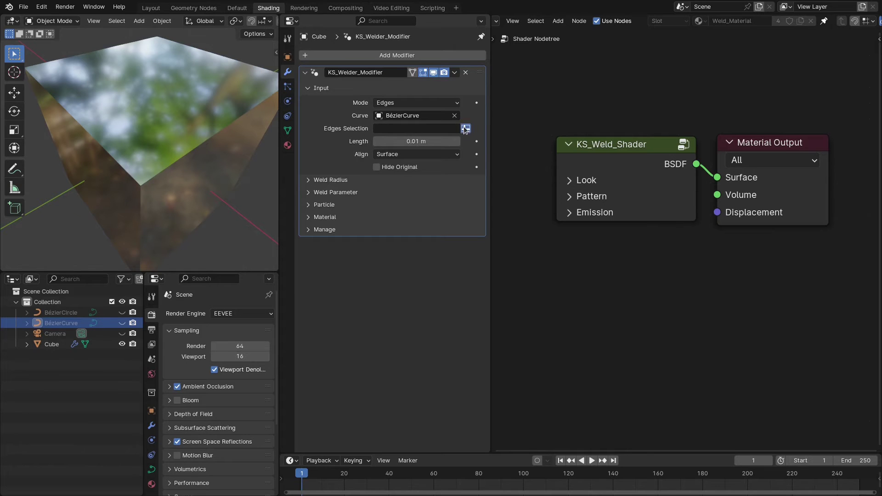
click(465, 129)
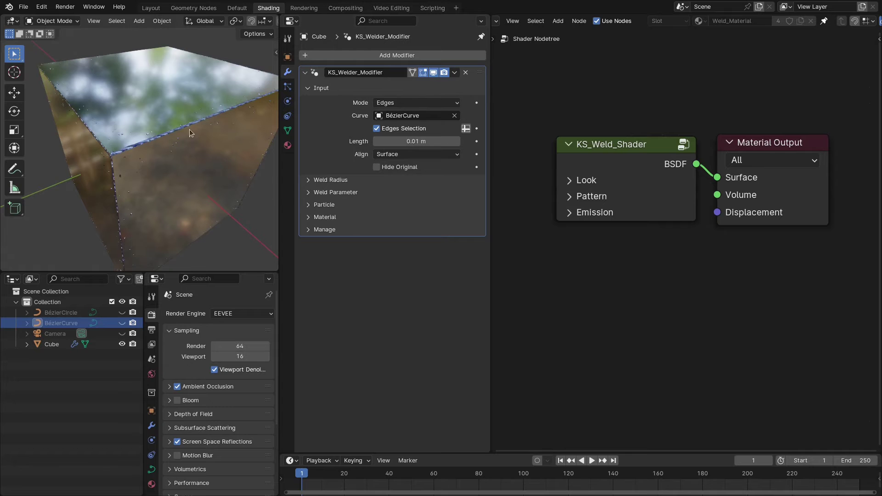
middle_drag(189, 129, 200, 136)
scroll(200, 136, up, 3)
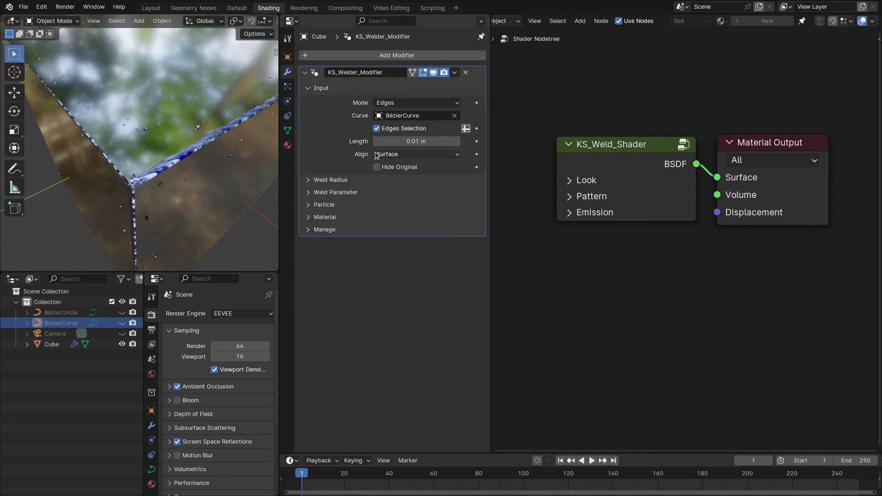
Switch the viewport to wireframe shading, raise the Wireframe overlay value and inspect the weld mesh density on the cube
middle_drag(178, 190, 174, 143)
key(z)
click(157, 150)
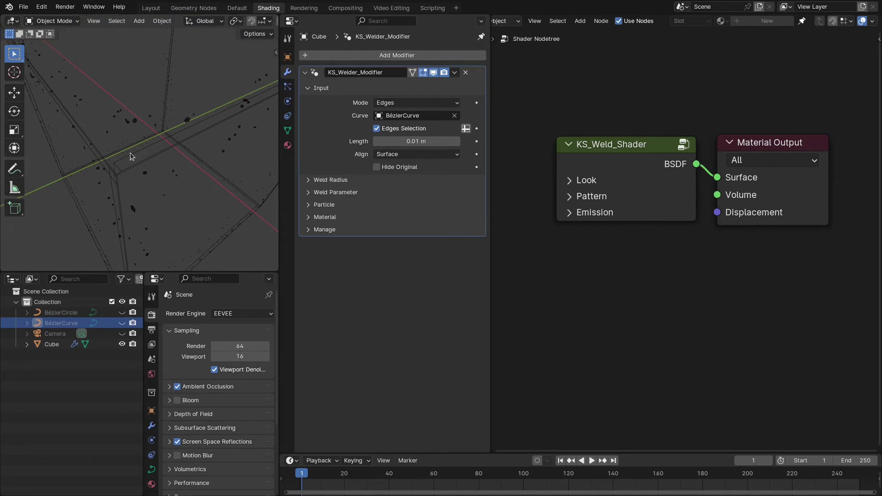
scroll(225, 21, down, 7)
scroll(217, 30, down, 3)
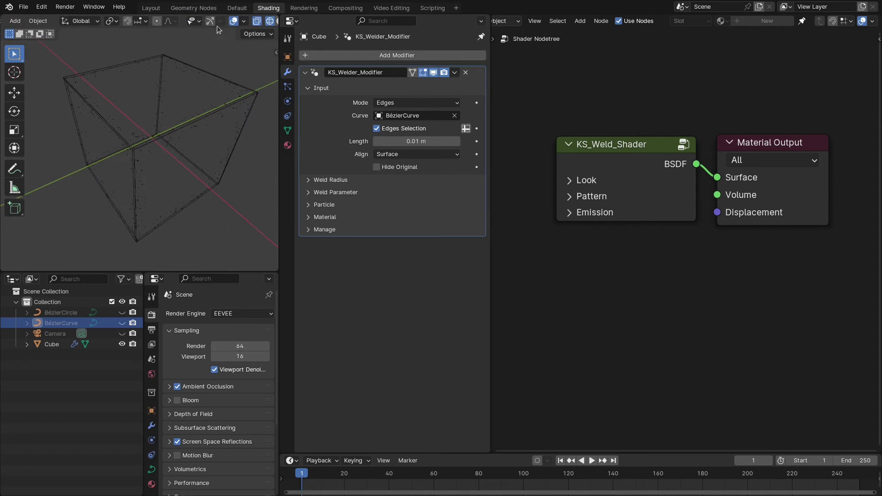
click(244, 21)
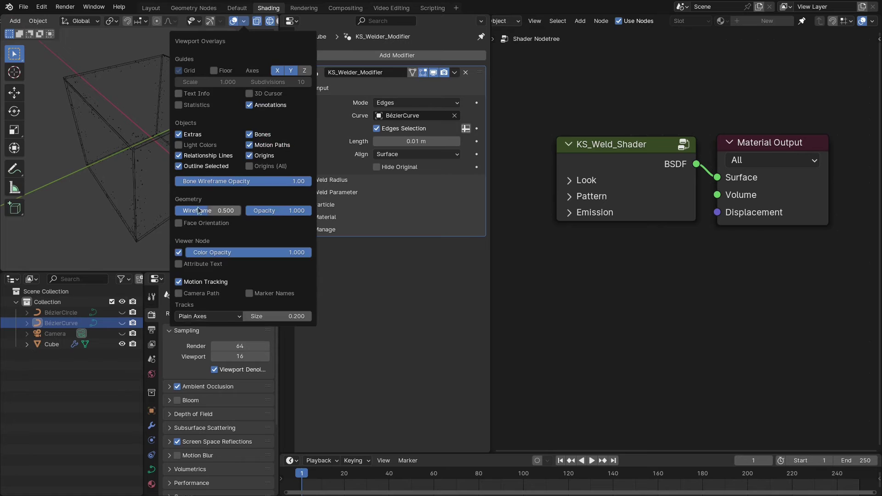
drag(198, 206, 241, 206)
scroll(147, 191, up, 4)
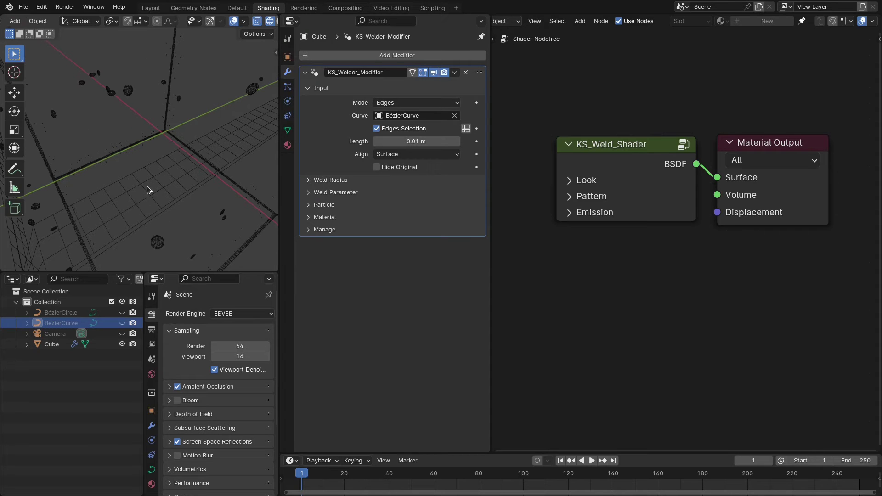
Try a weld Length of 0.005 m, then set it back to 0.01 m and return the viewport to its shaded display
click(401, 142)
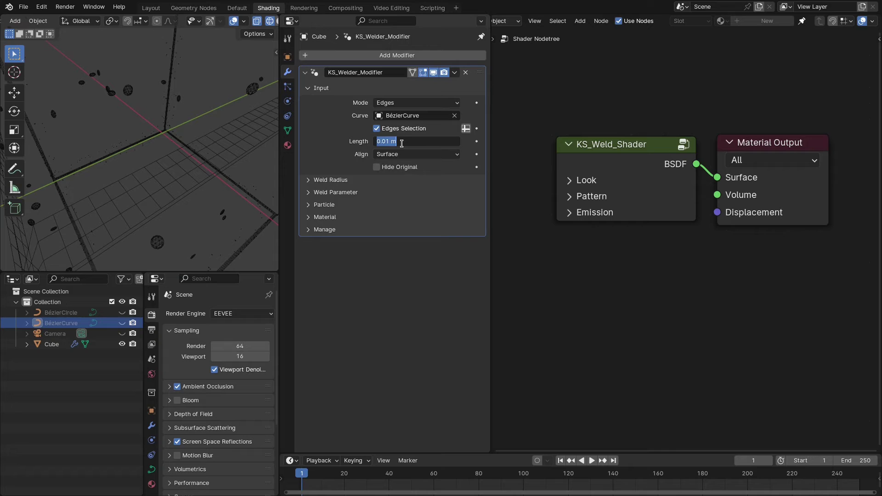
text(0.0)
key(Return)
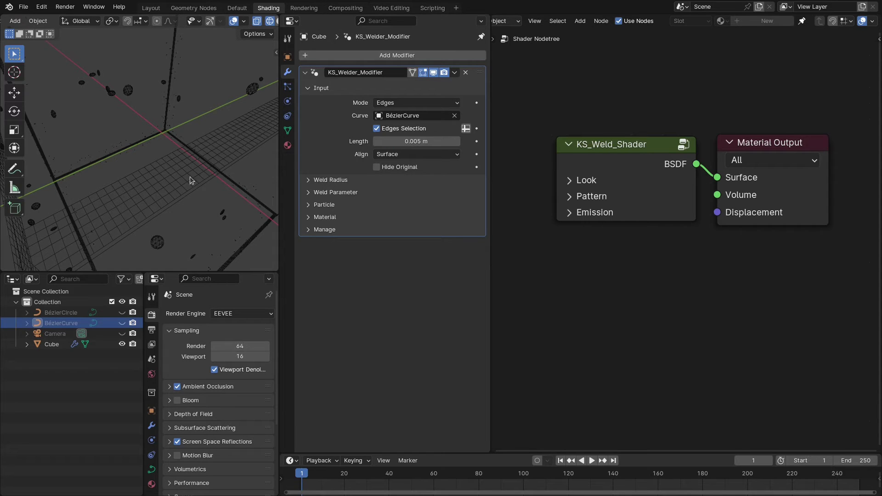
click(423, 143)
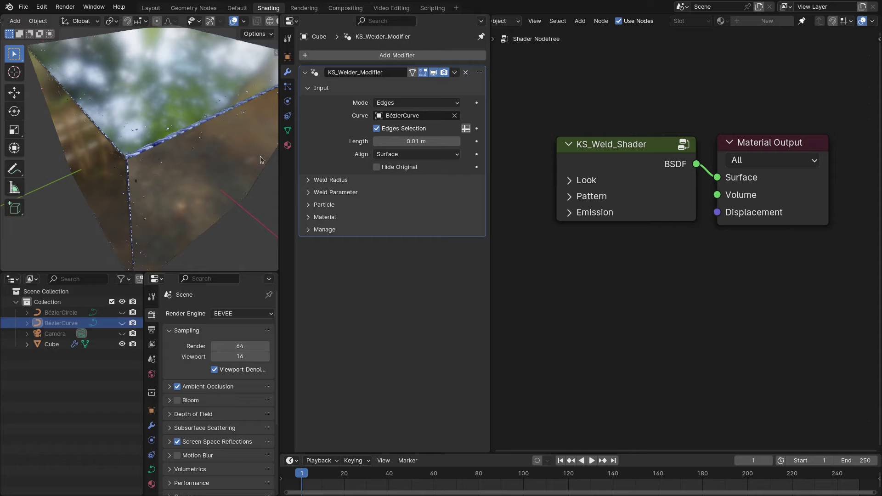
scroll(159, 140, up, 2)
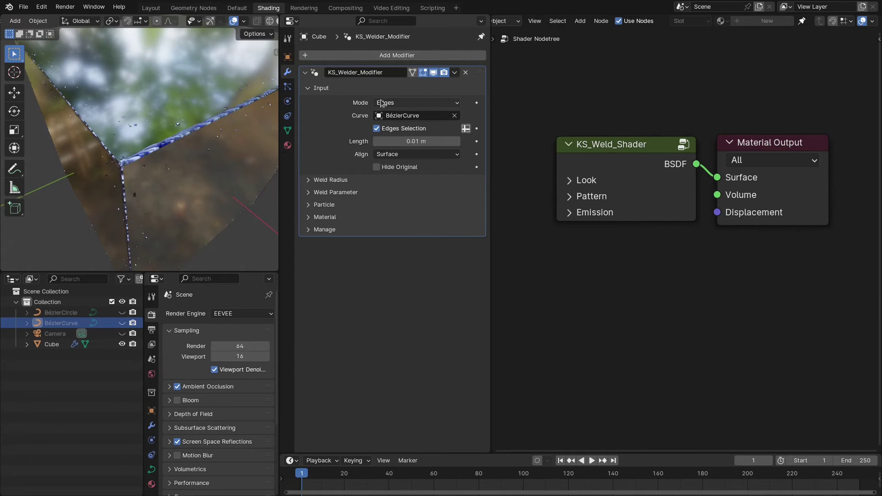
Set the weld modifier's Align to Edge, compare it with Surface, and leave it on Edge
click(391, 156)
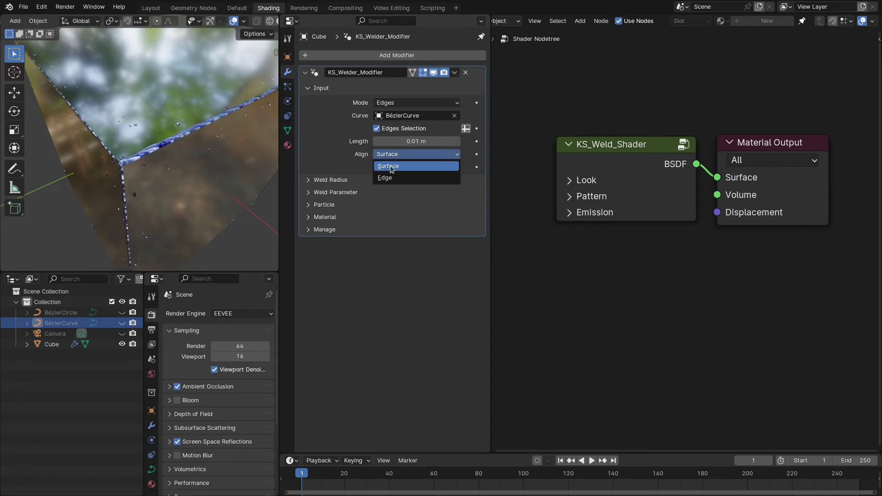
click(392, 179)
scroll(111, 146, up, 2)
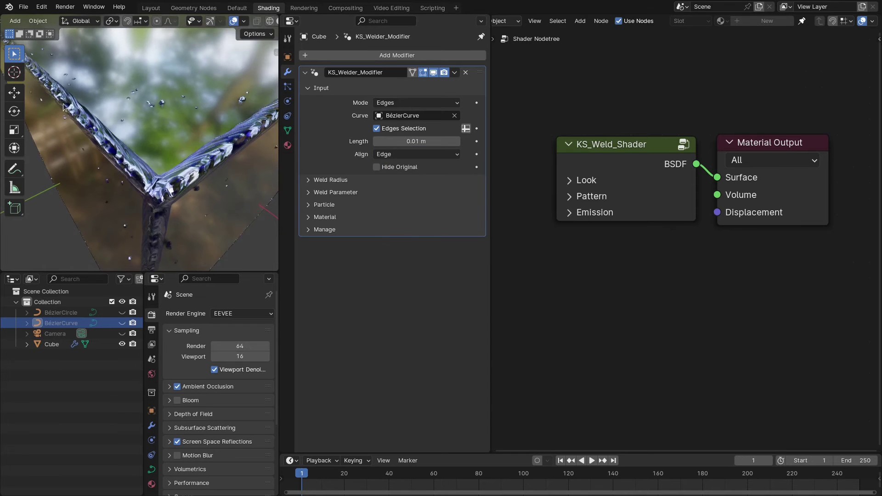
click(391, 155)
click(391, 167)
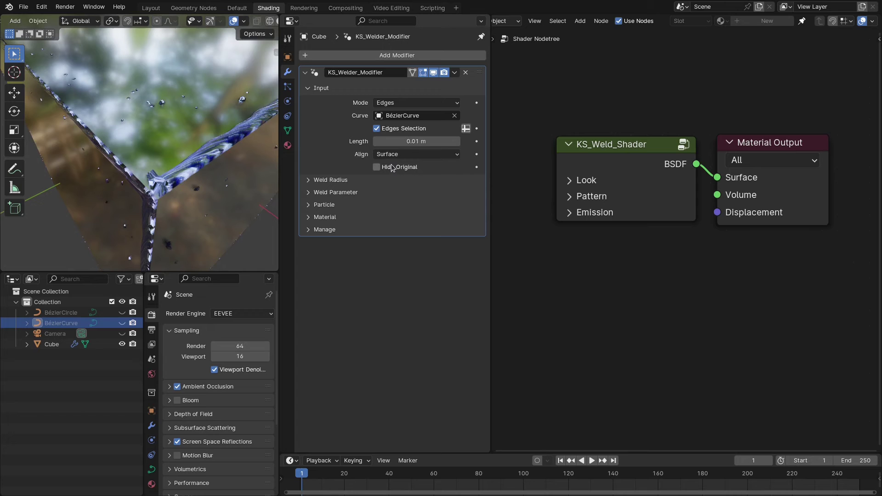
click(392, 156)
click(391, 178)
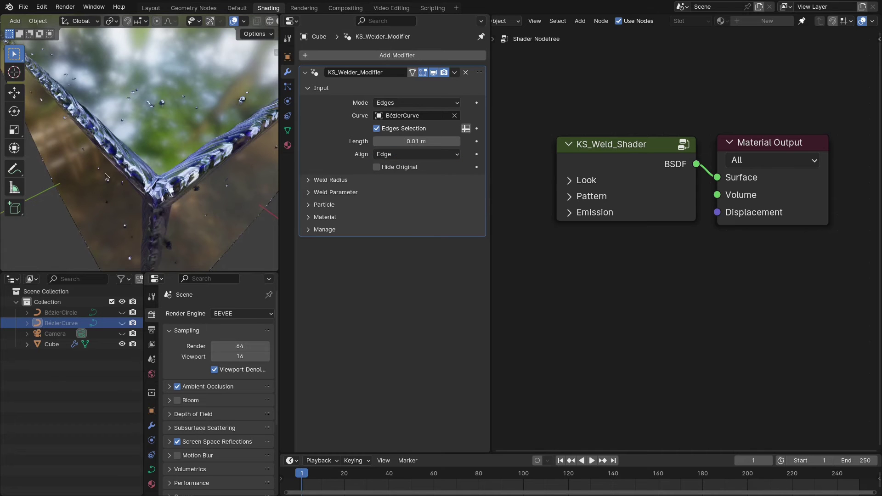
Turn Hide Original on to view only the welds, and turn it back off
scroll(122, 175, down, 3)
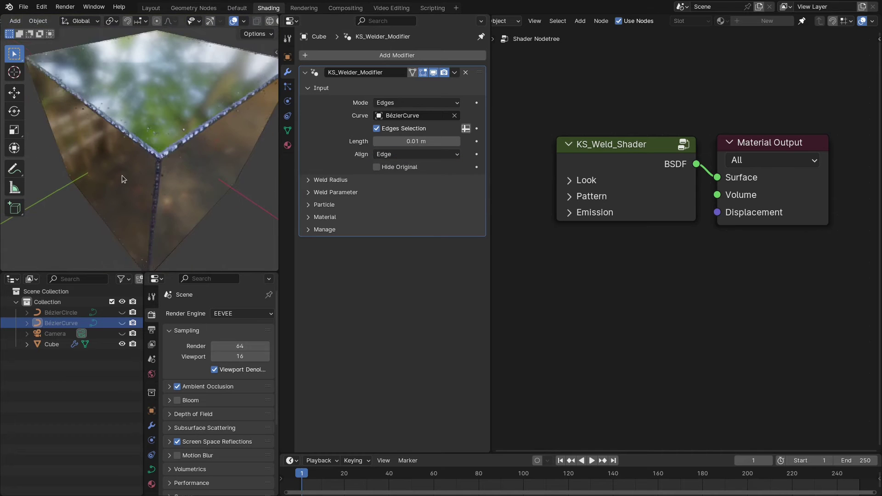
click(395, 169)
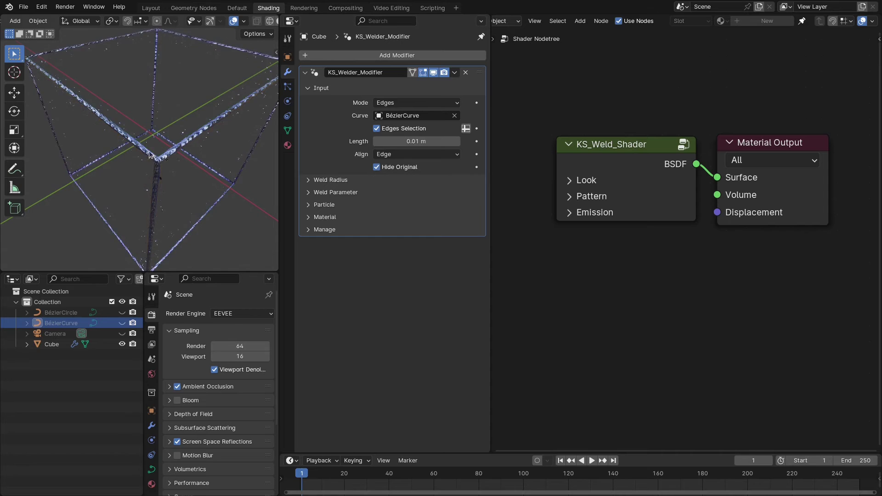
click(395, 167)
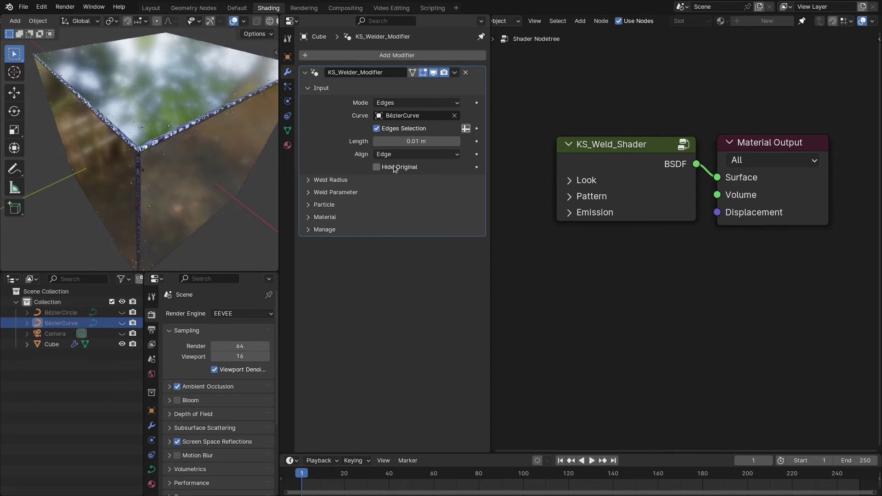
Collapse the Input settings, expand Weld Radius and set the Radius to 0.1 m
click(321, 88)
click(331, 100)
middle_drag(209, 114, 224, 126)
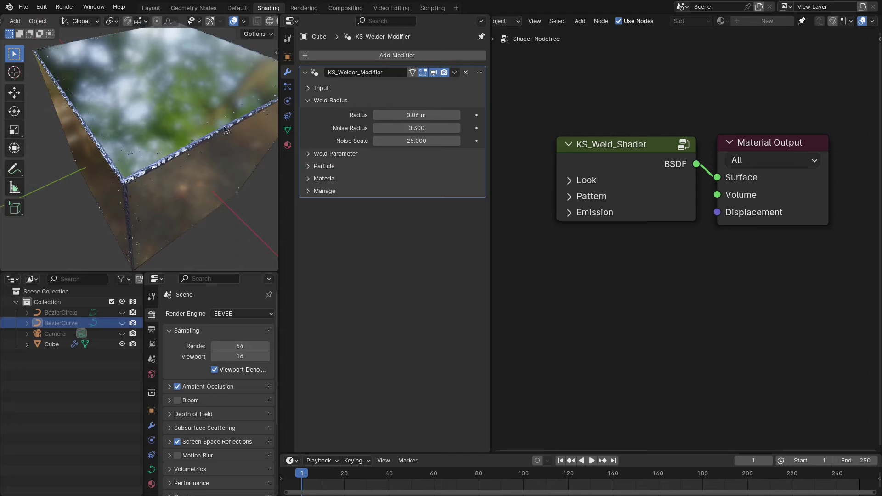
click(412, 116)
text(.1)
key(Return)
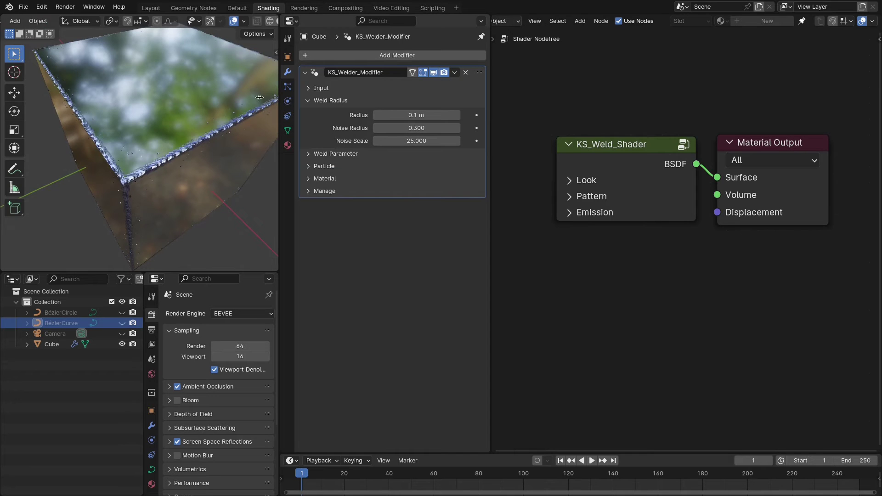
Set the weld Radius back to 0.06 m and inspect the welds at the cube's corner
scroll(140, 152, up, 1)
click(419, 113)
text(0.)
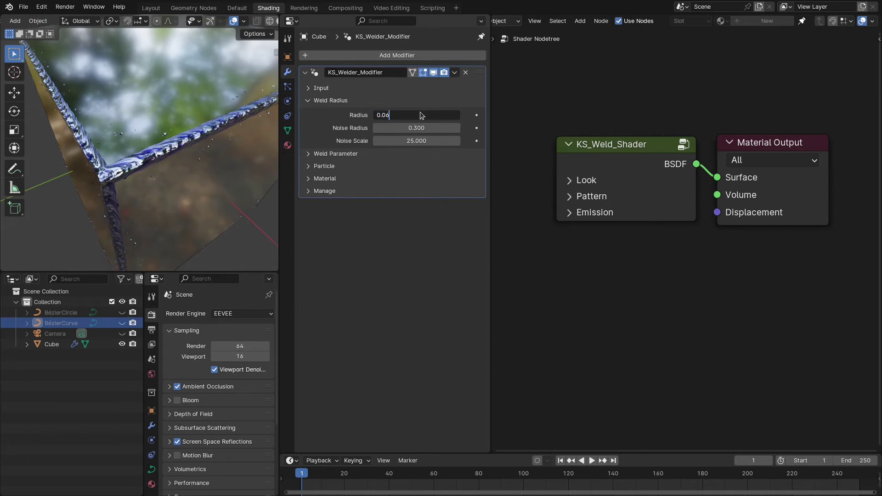
text(06)
key(Return)
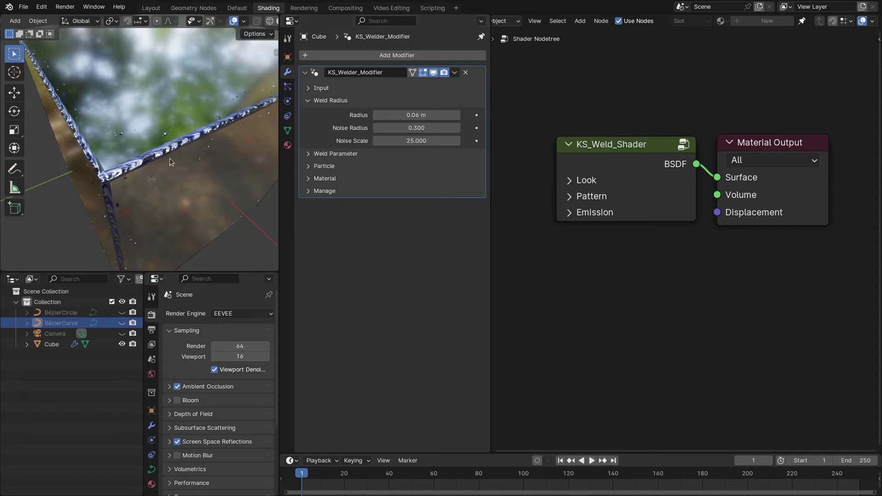
middle_drag(167, 156, 175, 138)
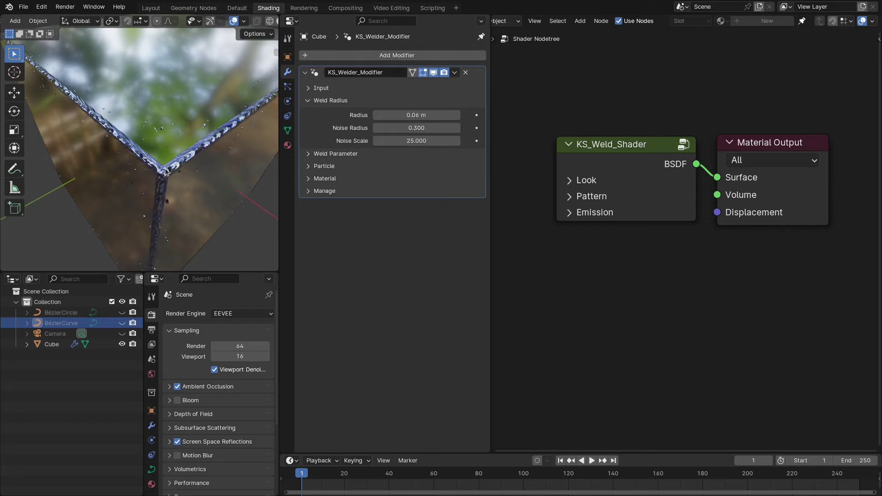
Set the weld's Noise Radius to 0.8 and inspect the edge welds from another angle
click(441, 129)
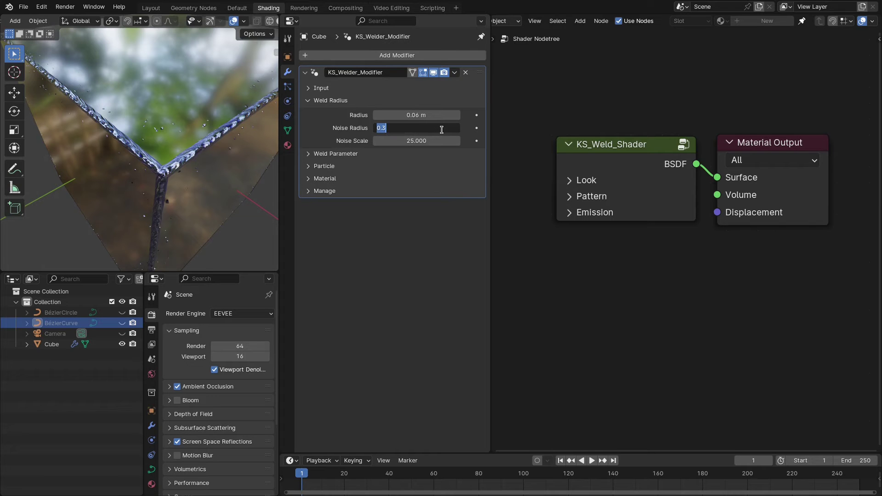
text(.8)
key(Return)
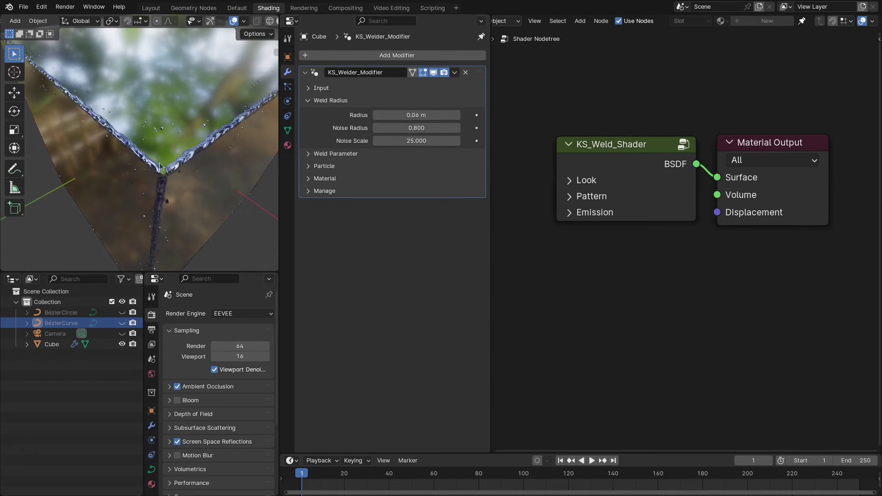
middle_drag(162, 168, 138, 158)
Collapse Weld Radius, expand the Weld Parameter settings and examine the welds where the cube's top edges meet
click(324, 101)
click(326, 113)
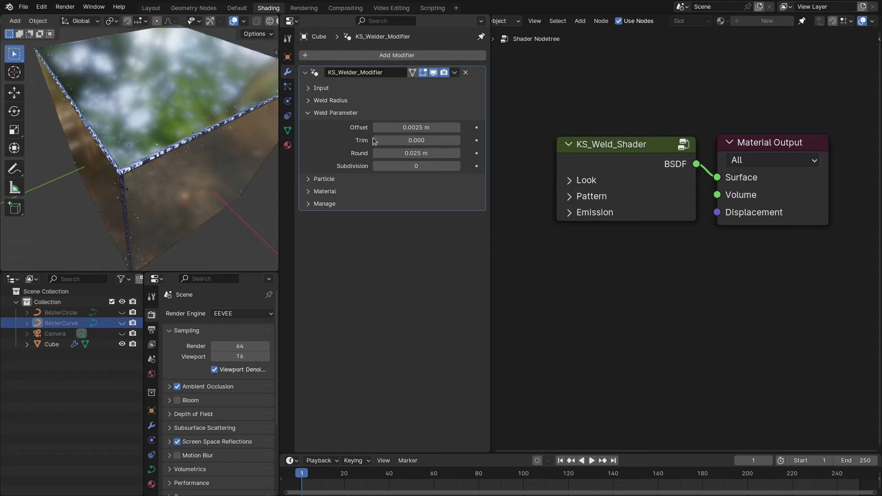
ctrl+middle_drag(161, 166, 169, 153)
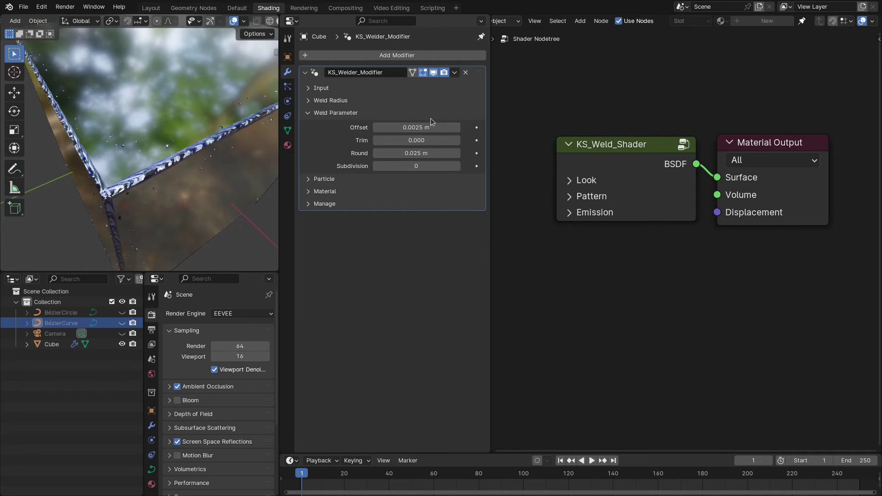
scroll(169, 153, down, 2)
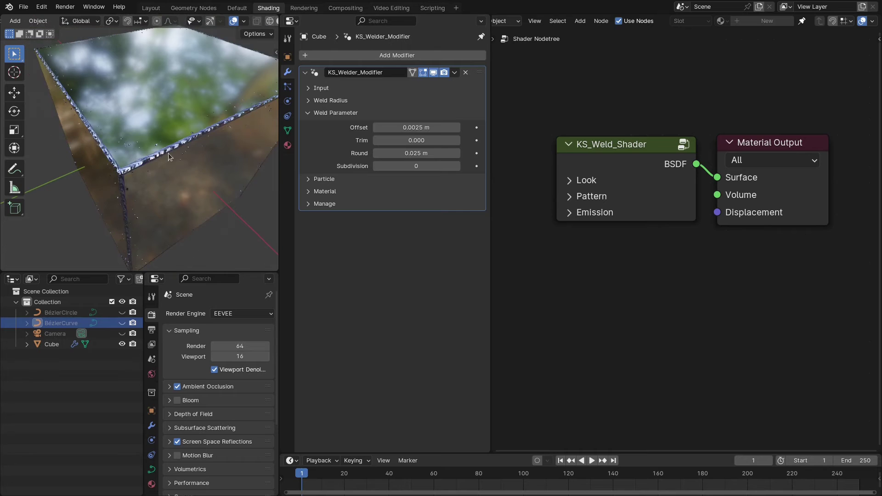
middle_drag(158, 155, 162, 160)
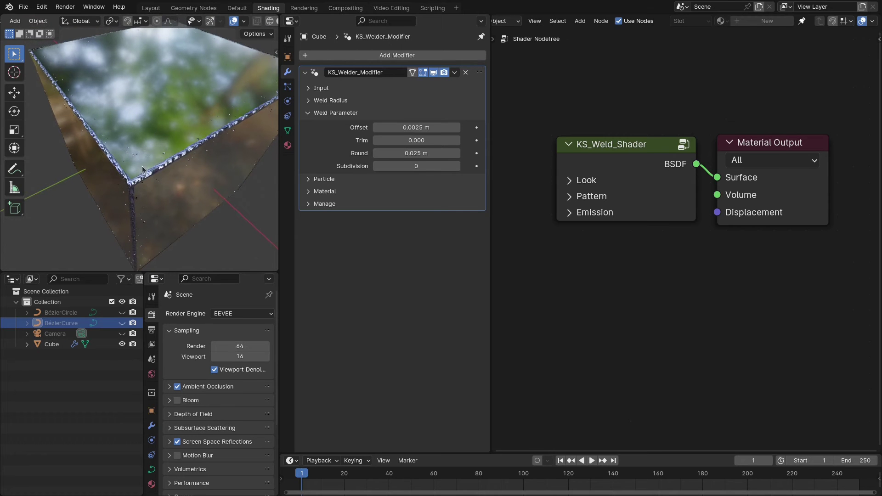
Adjust the weld's Trim to 0.240 and inspect the edge welds on the whole cube
drag(396, 140, 373, 143)
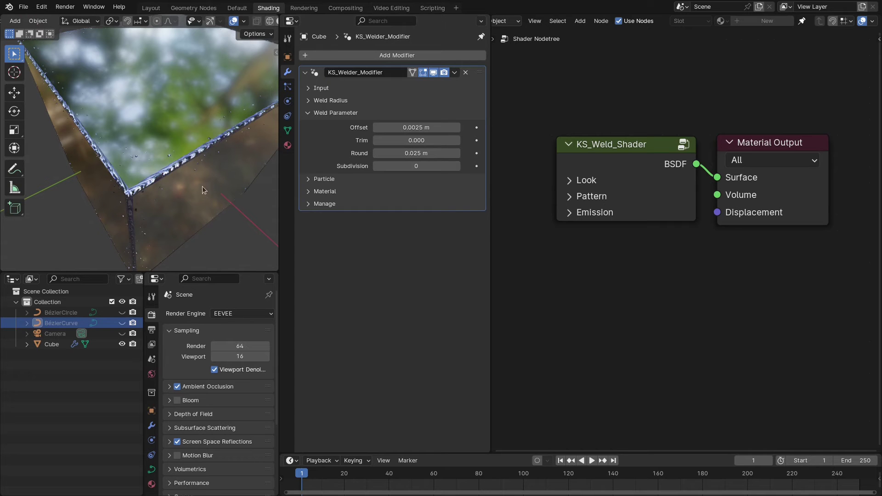
middle_drag(173, 187, 185, 178)
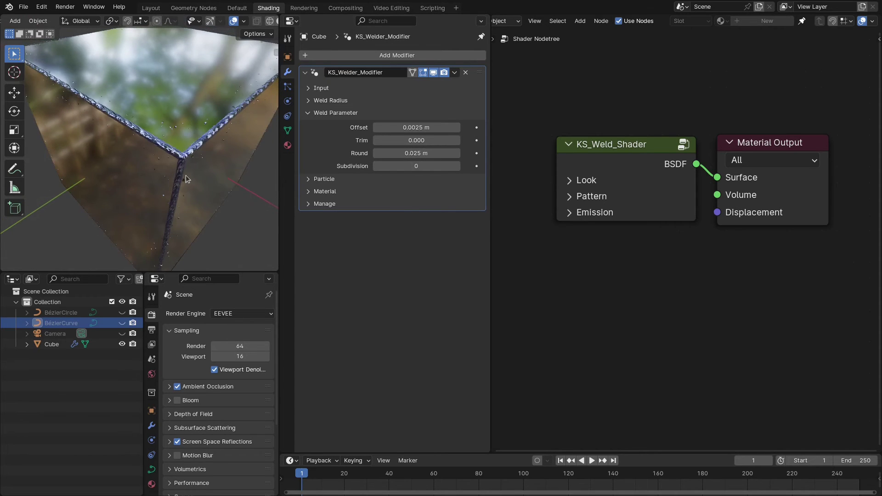
drag(386, 141, 407, 140)
middle_drag(205, 121, 140, 138)
scroll(140, 135, down, 5)
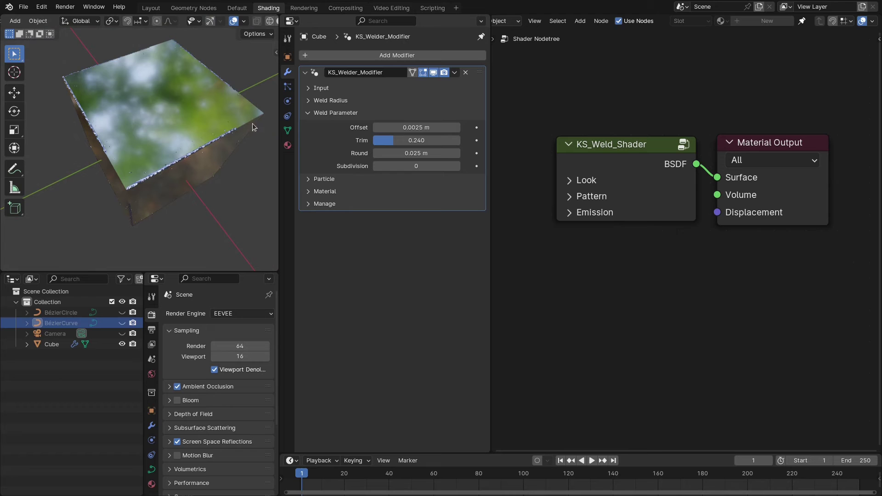
Set the weld modifier's Mode to Curve and view the weld ends on the cube's top face up close
click(330, 88)
click(410, 103)
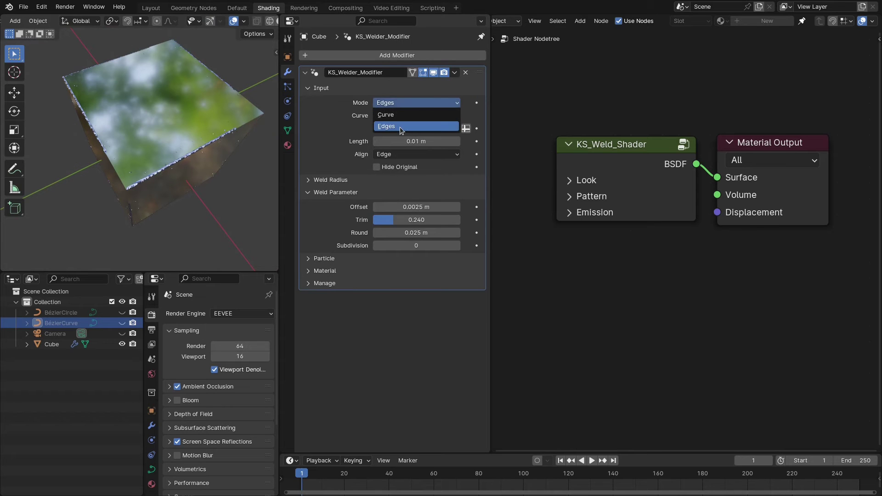
click(396, 115)
scroll(156, 113, up, 5)
scroll(155, 113, up, 3)
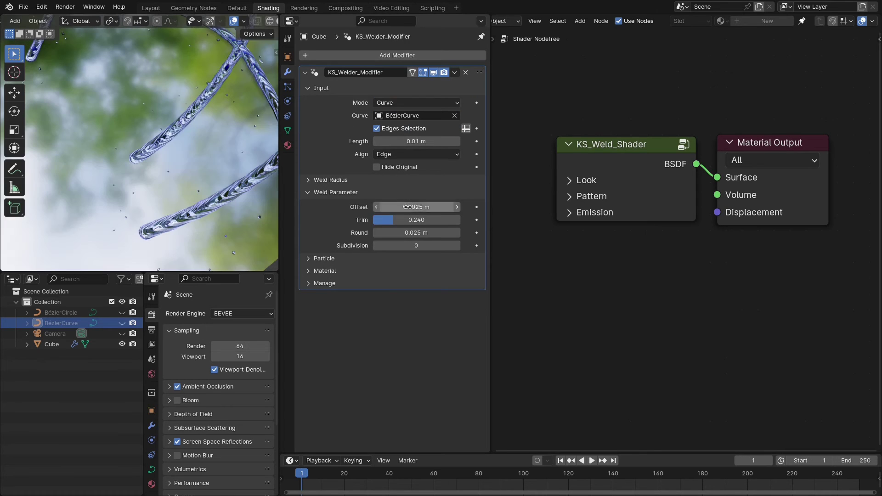
Set the weld's Round to 0 m and Trim to 0.000, and inspect the weld ends
click(406, 232)
text(0)
key(Return)
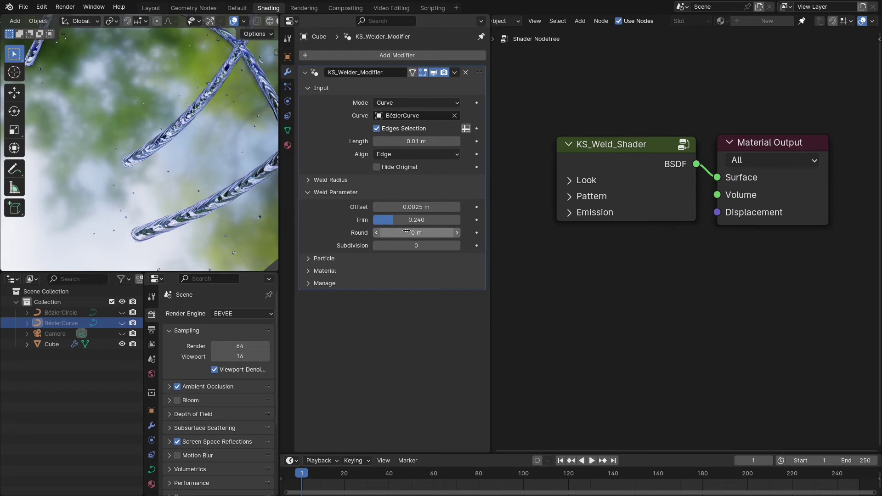
scroll(203, 152, up, 3)
middle_drag(206, 114, 188, 118)
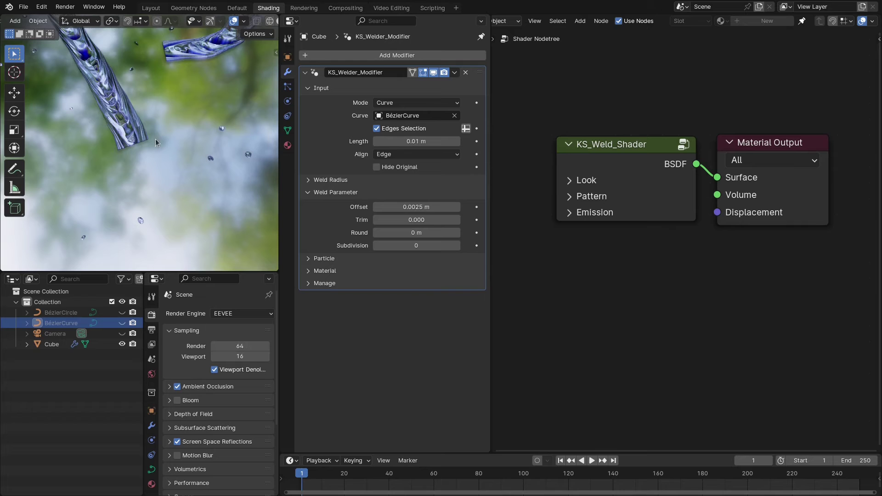
Set the weld's Round to 0.025 m
click(412, 231)
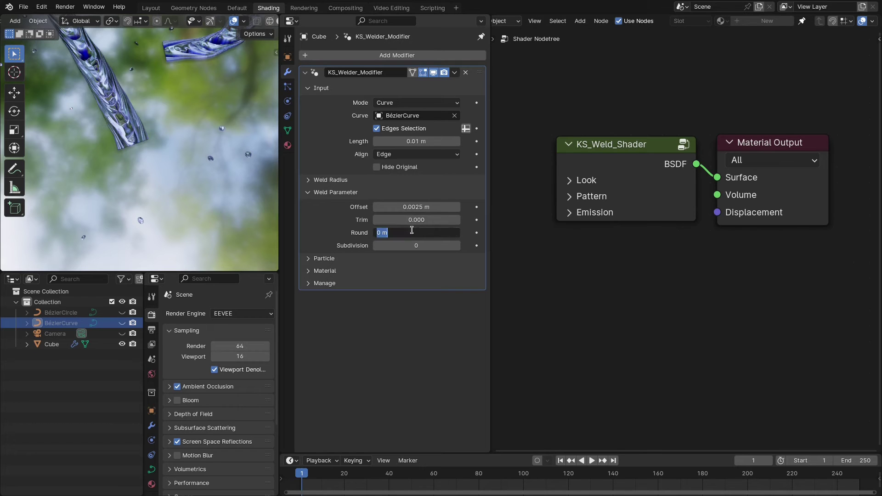
text(.025)
key(Return)
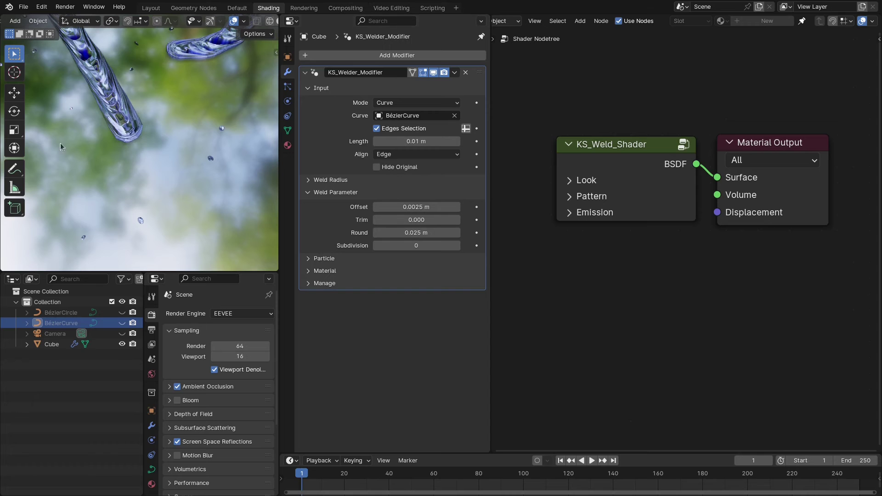
Raise the weld's Subdivision and view the edge welds meeting at the cube's corner
scroll(132, 98, down, 5)
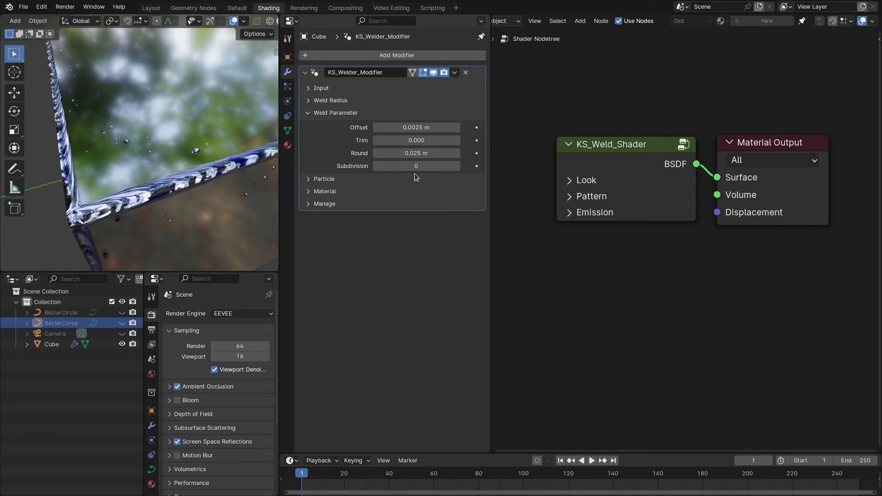
middle_drag(165, 185, 139, 171)
click(459, 166)
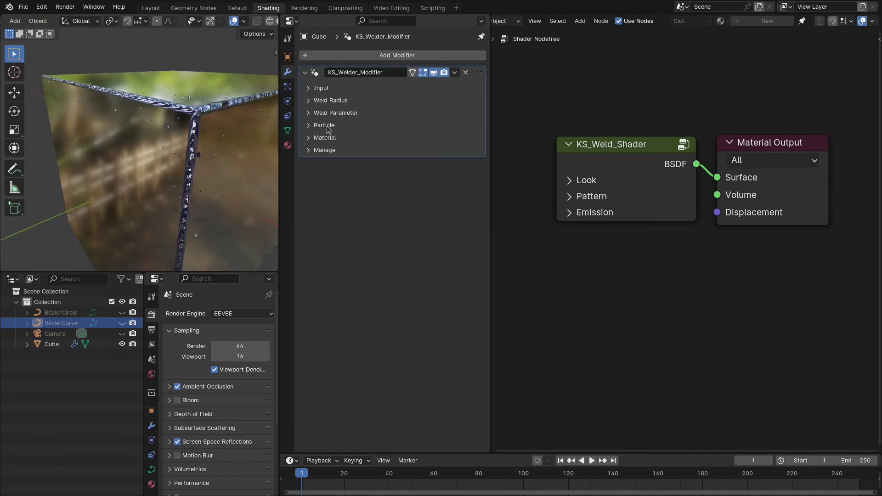
Try a higher Bigger value in the weld modifier's Particle settings, then undo it
click(324, 125)
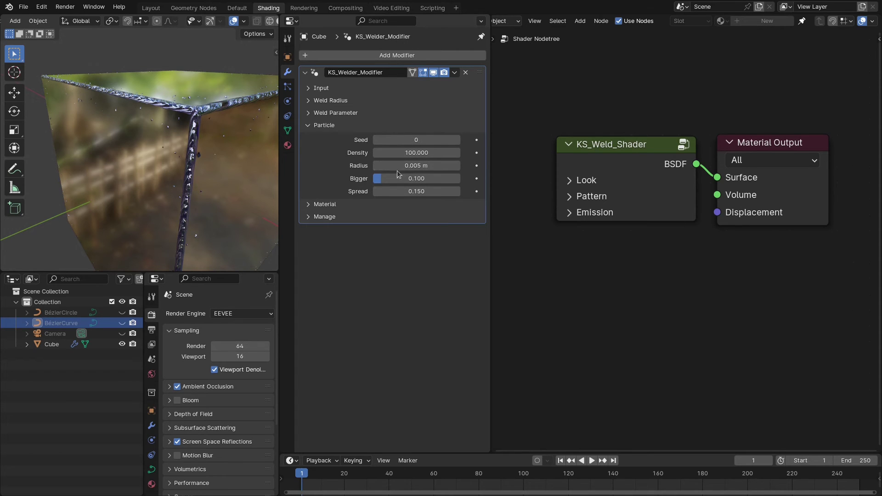
drag(382, 179, 460, 179)
key(ctrl+z)
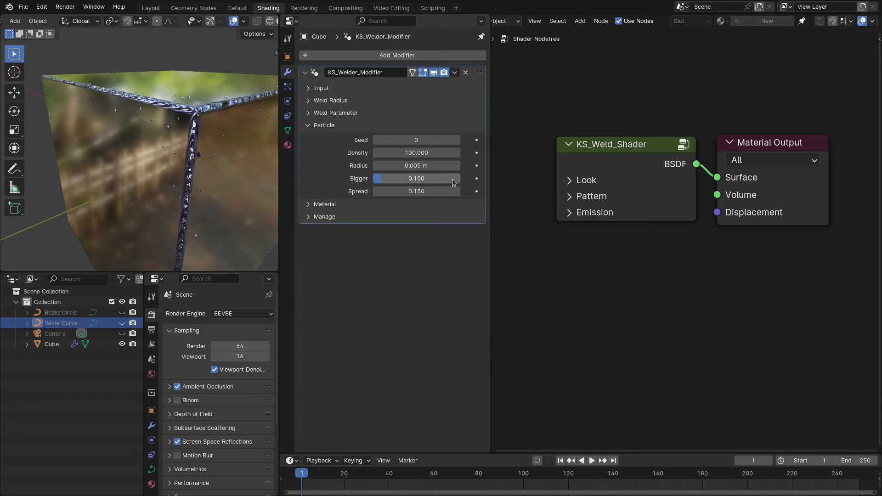
Set the weld particles' Spread to 0.25 and inspect their distribution across the cube's faces
click(444, 192)
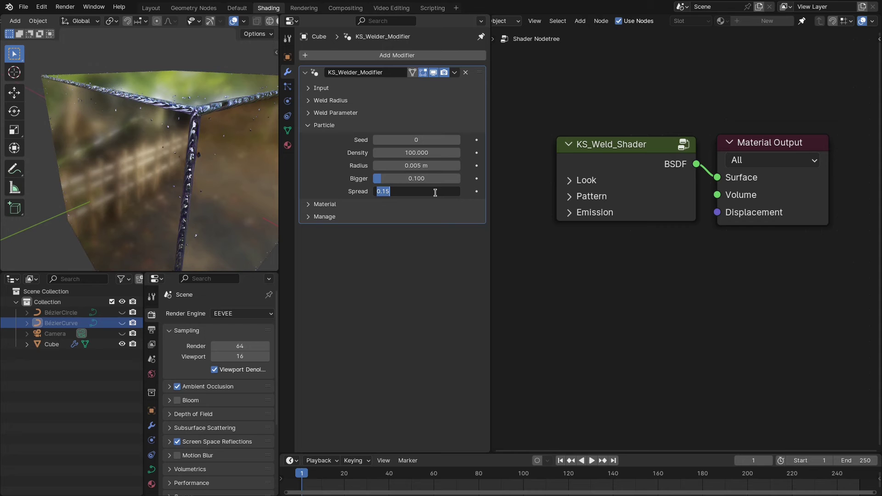
text(.25)
key(Return)
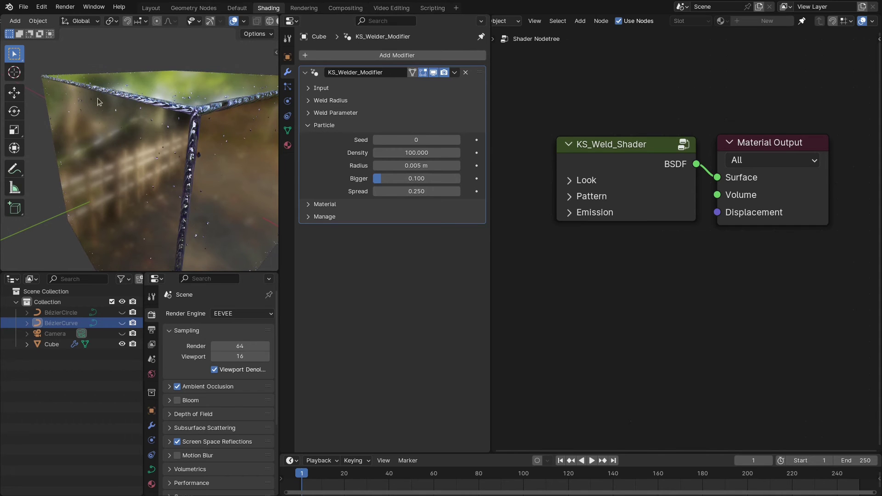
middle_drag(175, 120, 136, 112)
middle_drag(127, 153, 160, 108)
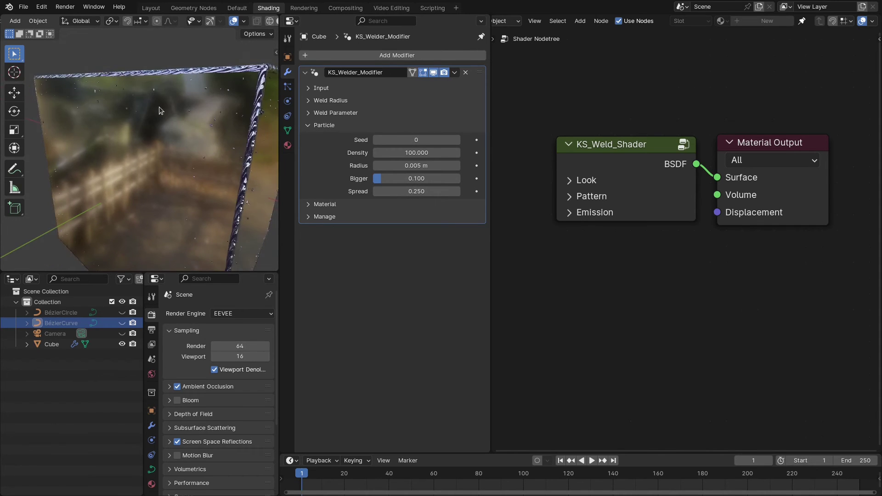
Set the weld particles' Spread to 0.5, check the spread around the cube's edges, and collapse the Particle settings
click(415, 190)
text(.5)
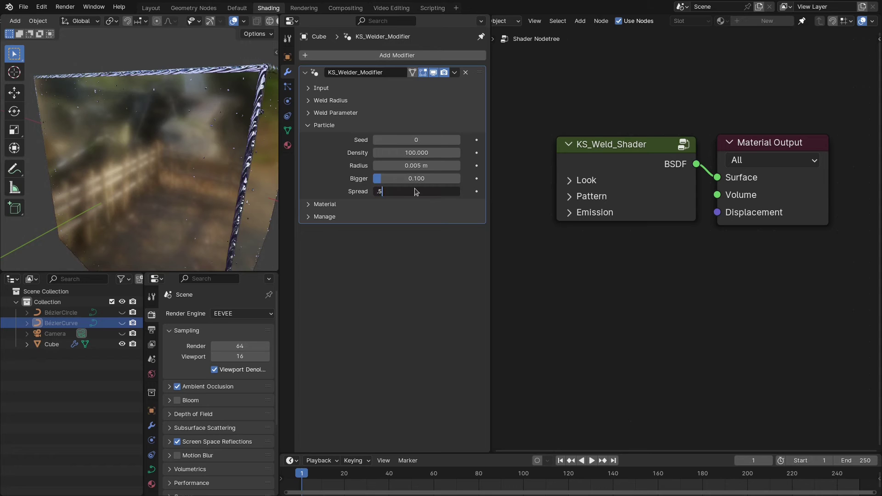
key(Return)
middle_drag(171, 117, 198, 134)
click(324, 125)
Show the modifier's Material setting and examine how Weld_Material looks on the cube's edge welds
click(331, 138)
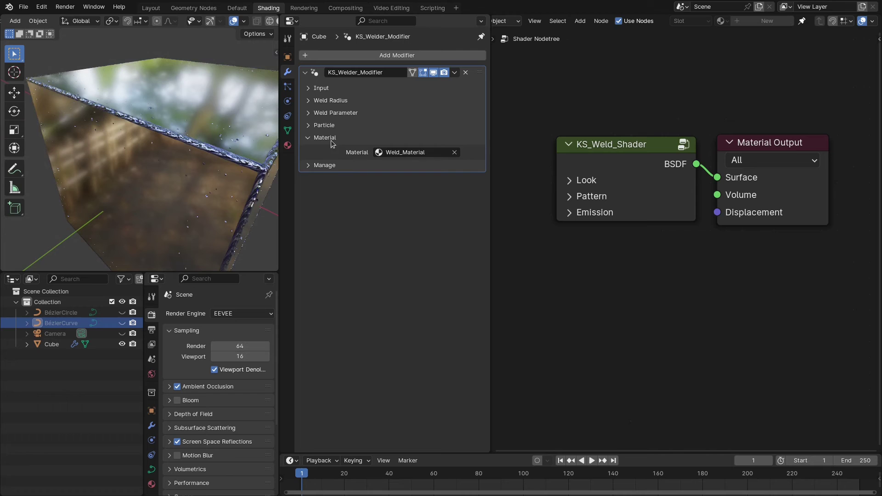
middle_drag(258, 171, 214, 167)
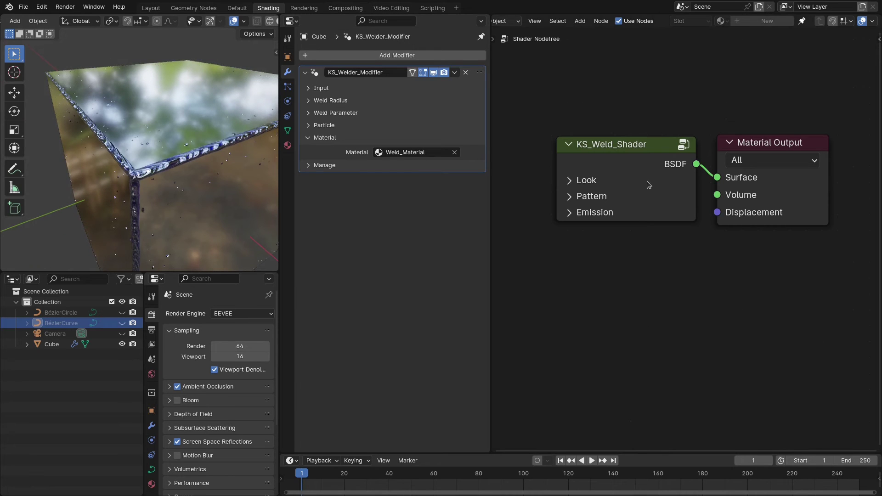
scroll(197, 123, down, 3)
middle_drag(197, 123, 155, 147)
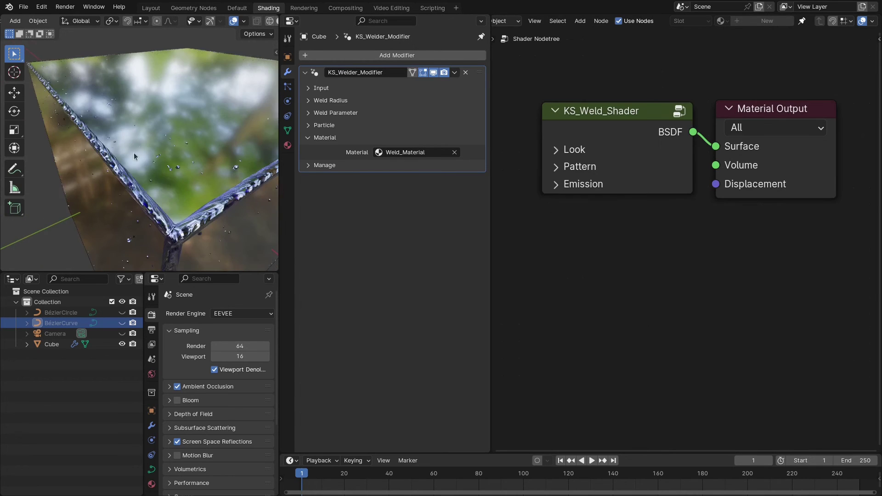
middle_drag(143, 156, 143, 160)
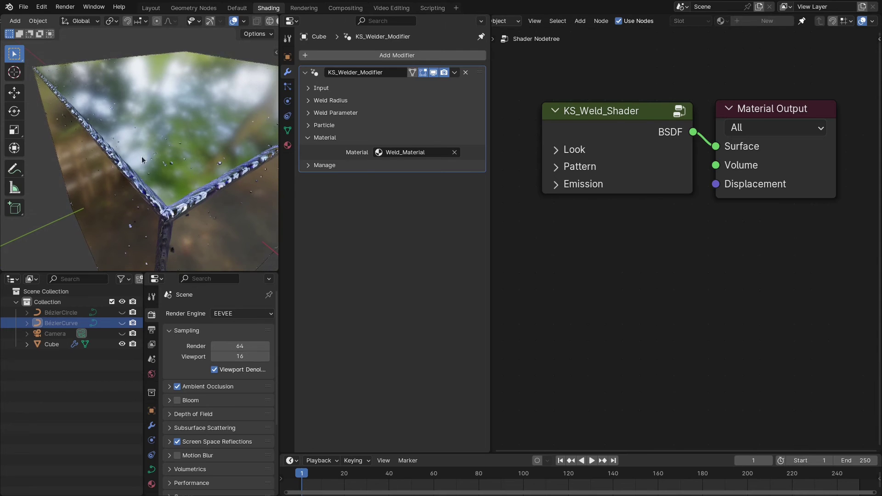
Try a different Hue in the KS_Weld_Shader Look settings, then set it back to 0.55
click(574, 150)
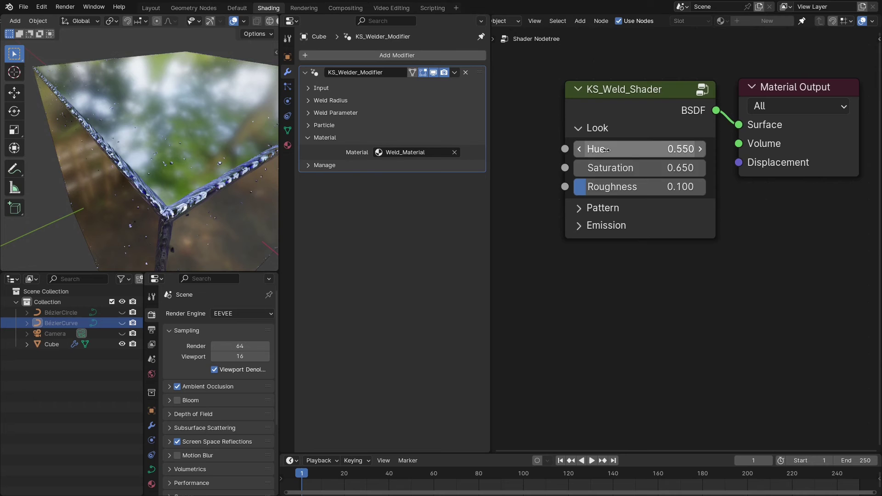
drag(652, 149, 708, 150)
click(651, 150)
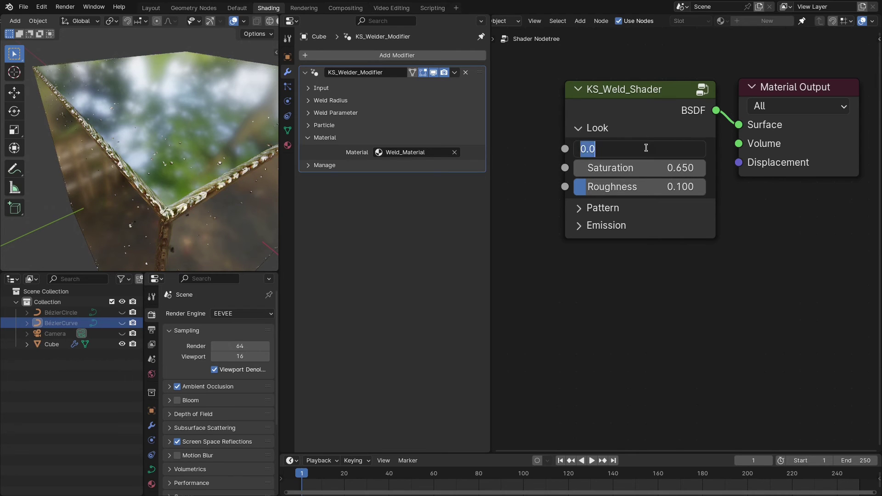
text(.55)
key(Return)
Try raising the weld shader's Saturation to 1.960, then set it back to 0.65
drag(643, 167, 689, 168)
click(638, 168)
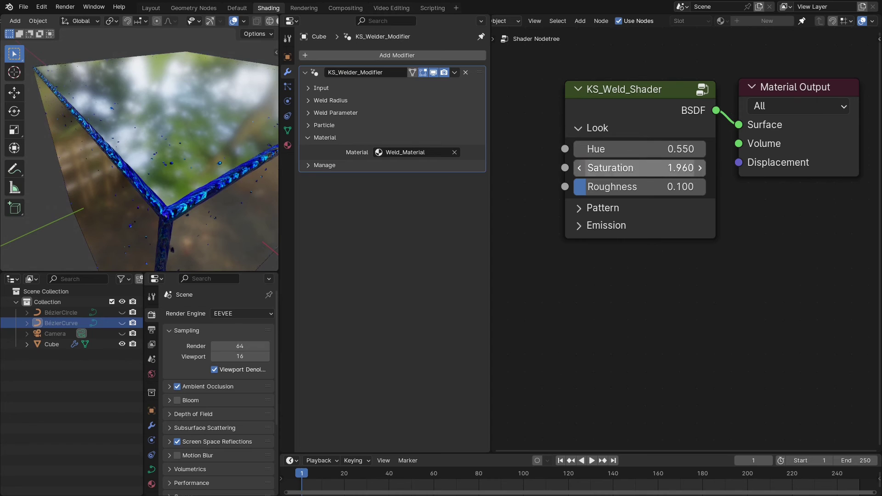
text(.65)
key(Return)
Raise the weld shader's Roughness to 0.384, inspect the edge welds, and collapse the Look settings
drag(590, 188, 630, 187)
middle_drag(222, 167, 158, 178)
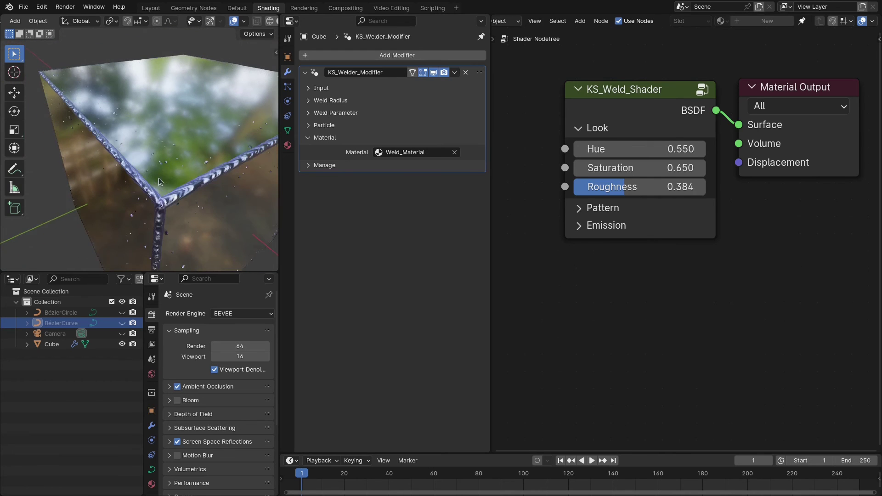
click(591, 133)
Show the weld shader's Pattern settings and examine the pattern along the cube's edge welds
click(593, 146)
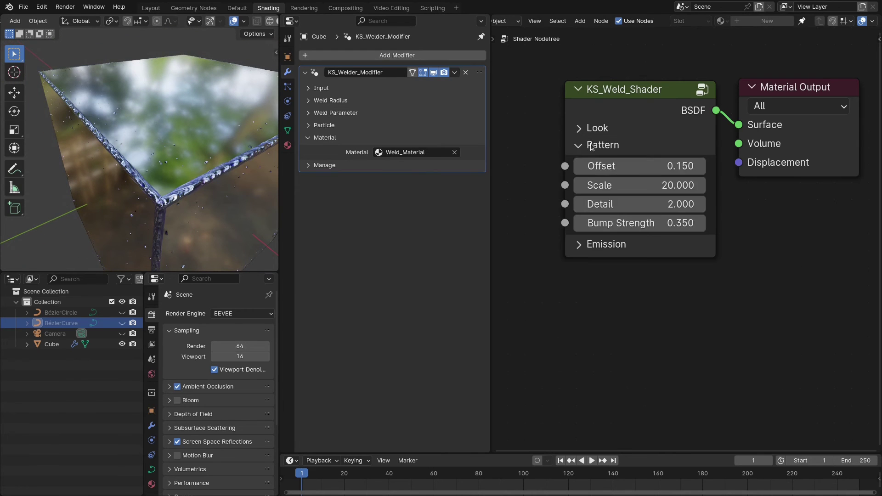
ctrl+middle_drag(187, 194, 214, 188)
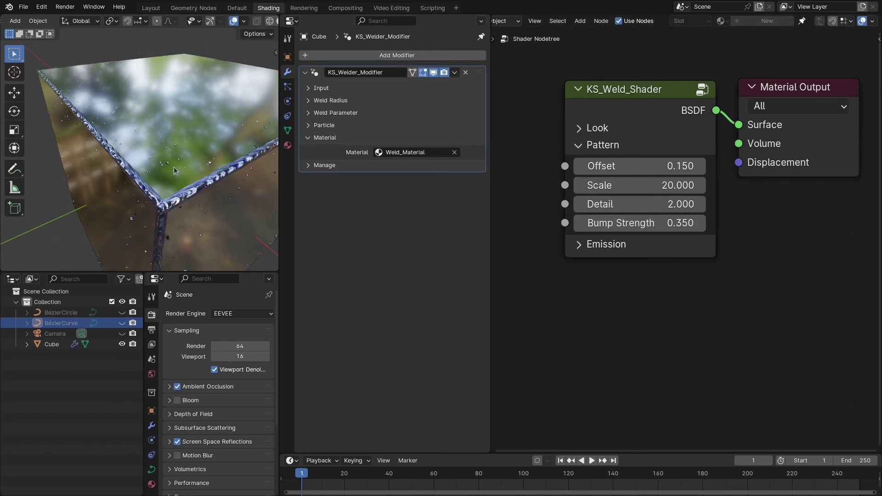
ctrl+middle_drag(173, 167, 198, 148)
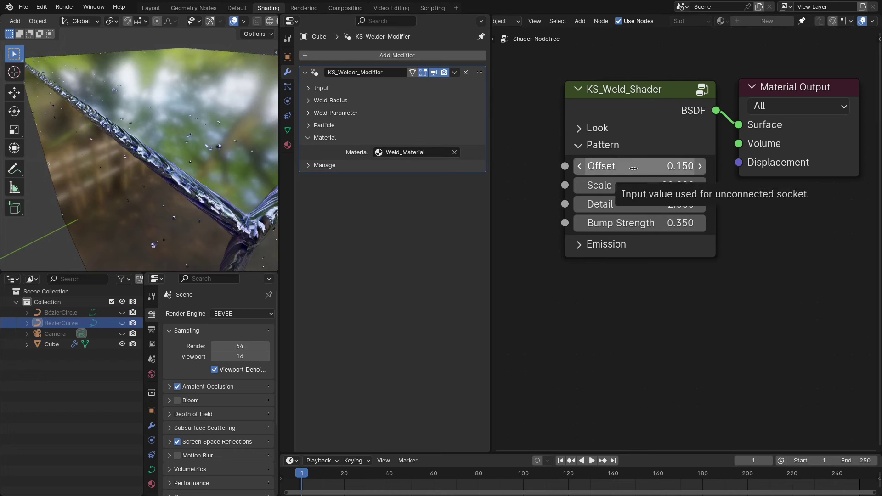
mouse_move(634, 169)
mouse_down()
mouse_move(709, 169)
mouse_move(633, 169)
mouse_up()
scroll(201, 141, down, 6)
mouse_move(172, 148)
middle_down()
mouse_move(151, 156)
mouse_move(150, 175)
mouse_move(167, 158)
middle_up()
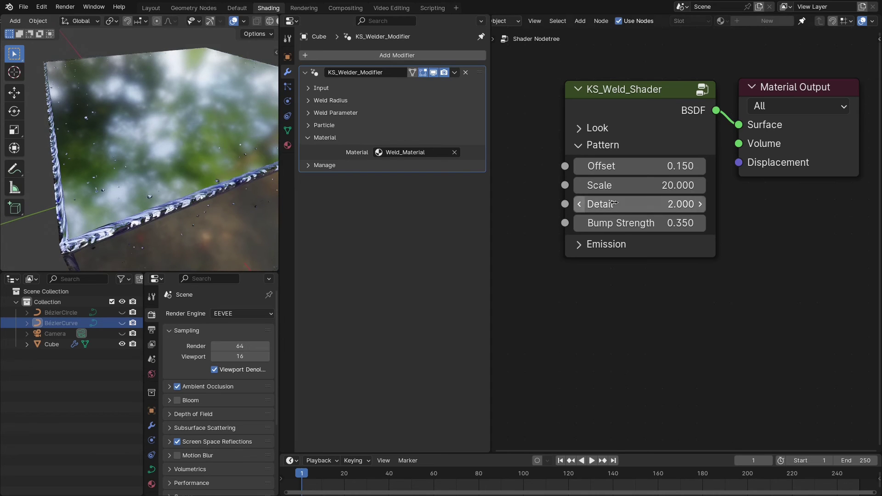
Set the weld pattern's Offset to 0.05 and inspect the edge welds
drag(658, 169, 634, 169)
click(658, 169)
text(.05)
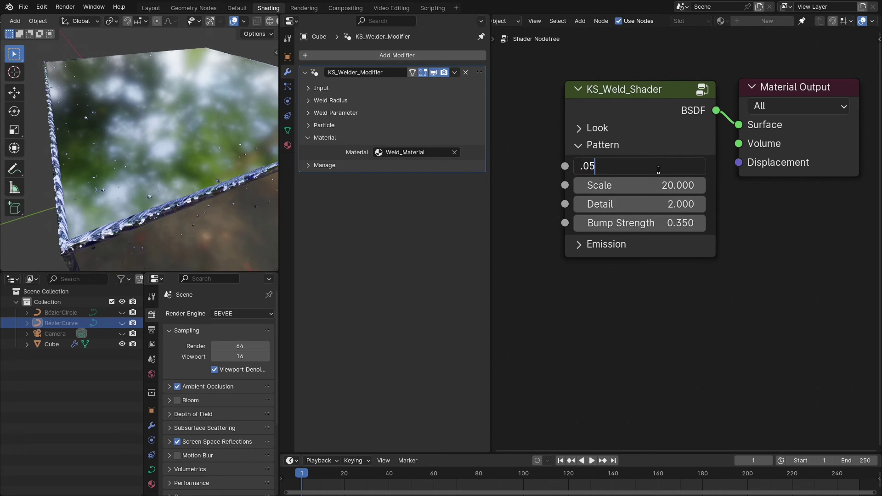
key(Return)
middle_drag(231, 214, 160, 197)
Set the weld pattern's Offset to 0.25
click(643, 166)
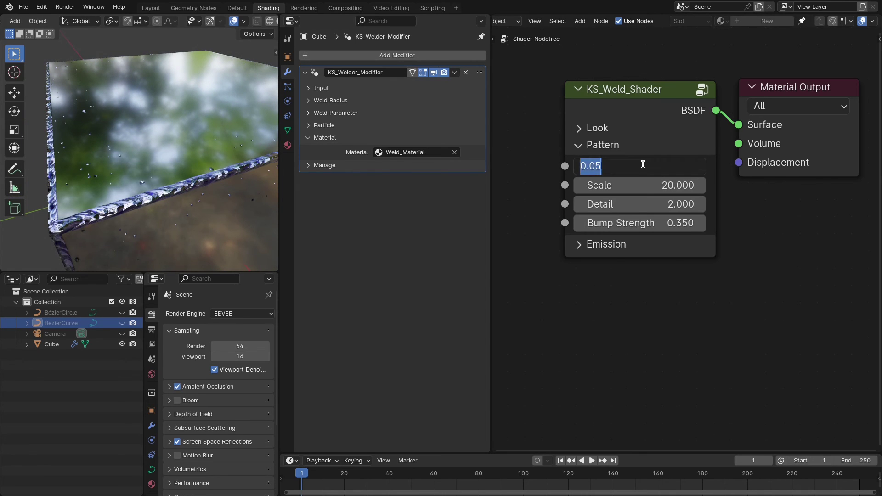
text(.2)
key(Return)
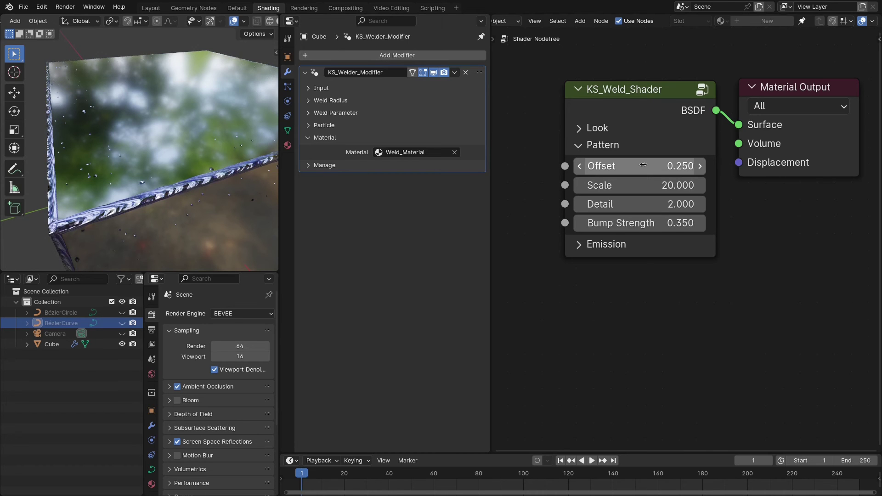
Try a weld pattern Offset of 0.35, inspect the edge welds, and set it back to 0.25
click(643, 165)
text(.35)
key(Return)
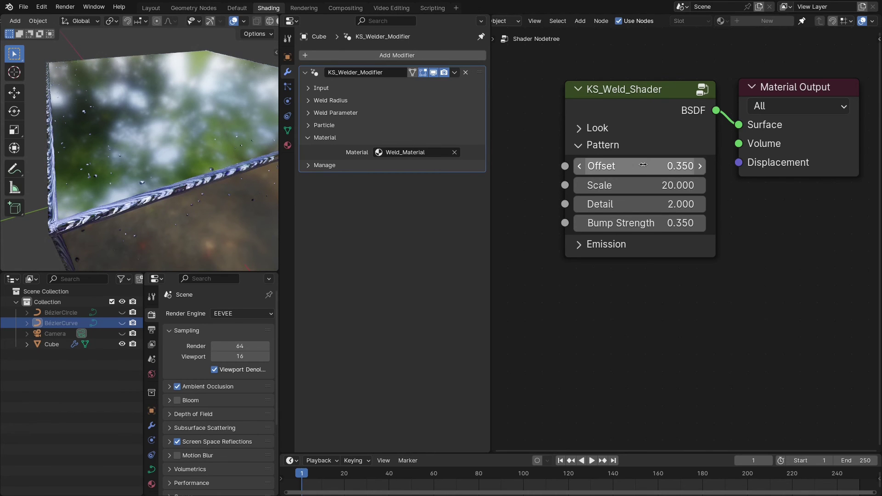
middle_drag(86, 212, 159, 191)
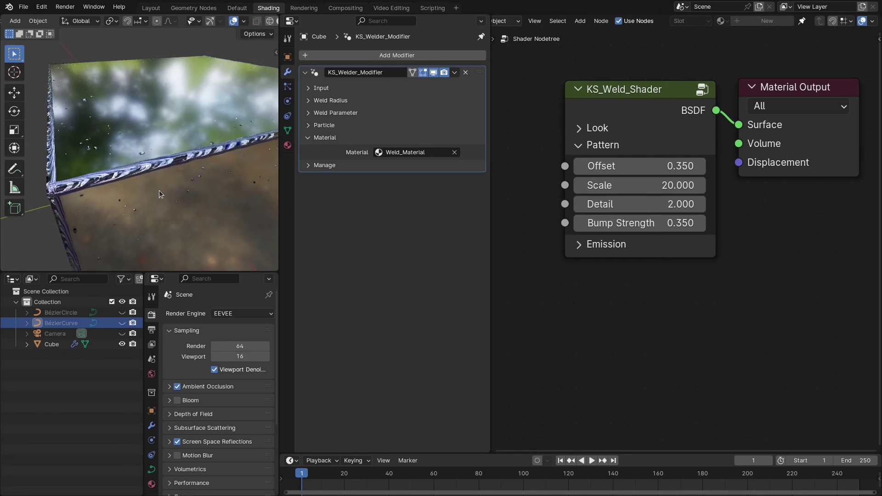
click(659, 165)
text(.25)
key(Return)
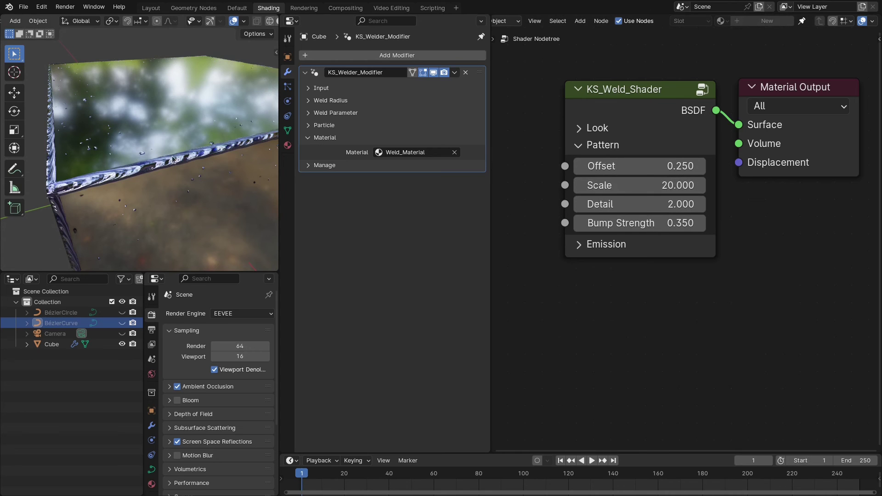
Try a weld pattern Scale of 50, inspect the edge weld up close, and undo the change
click(661, 185)
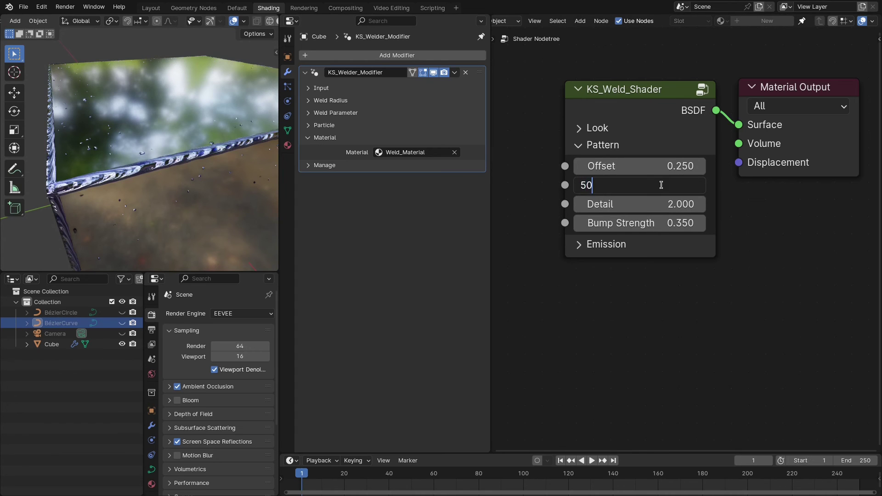
text(50)
key(Return)
scroll(129, 164, up, 5)
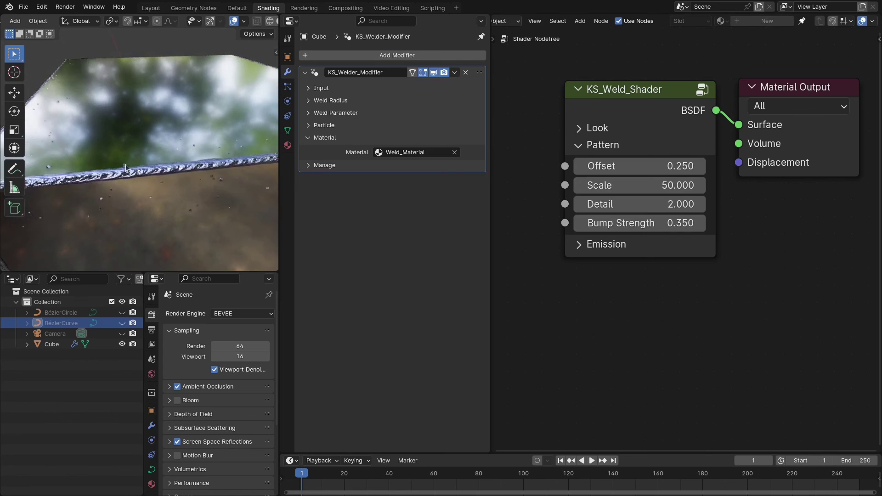
middle_drag(125, 164, 205, 173)
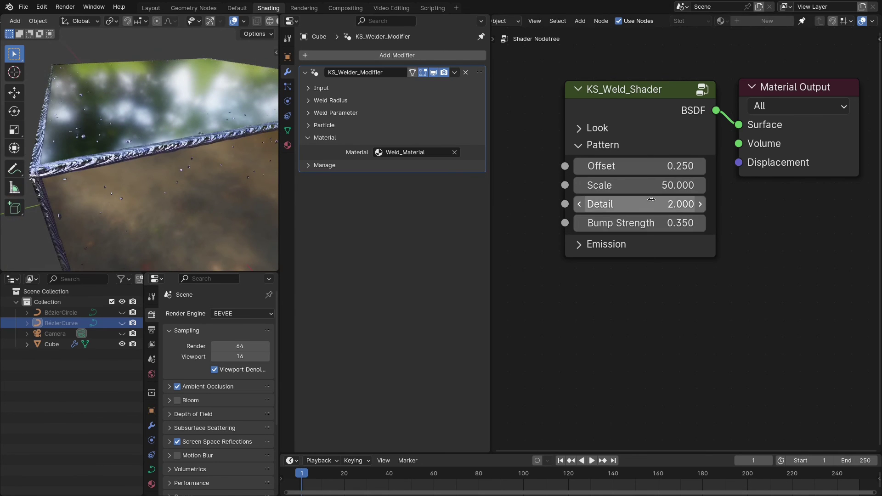
key(ctrl+z)
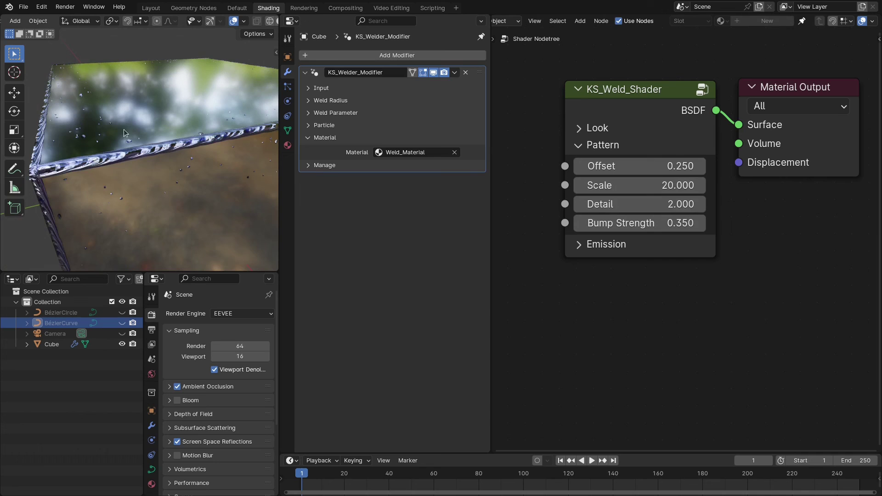
Try a weld pattern Detail of 4 on a close-up of the edge weld, then reset it to 2
scroll(118, 130, up, 3)
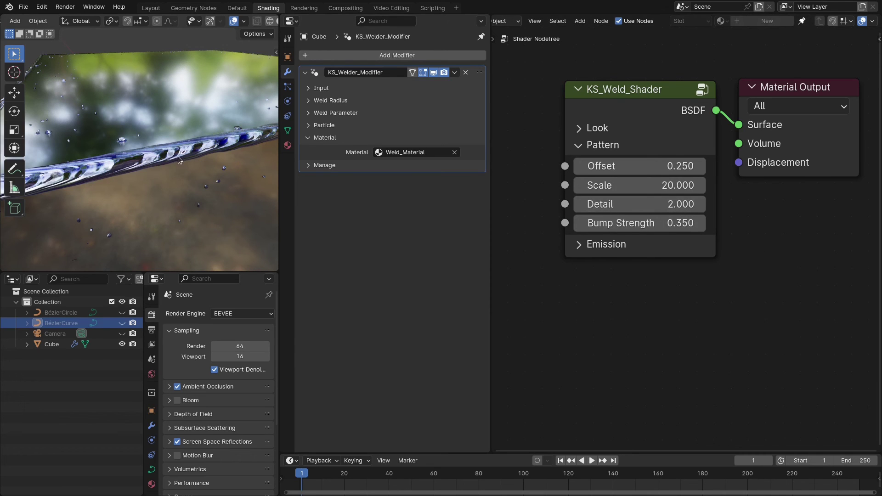
scroll(177, 156, up, 2)
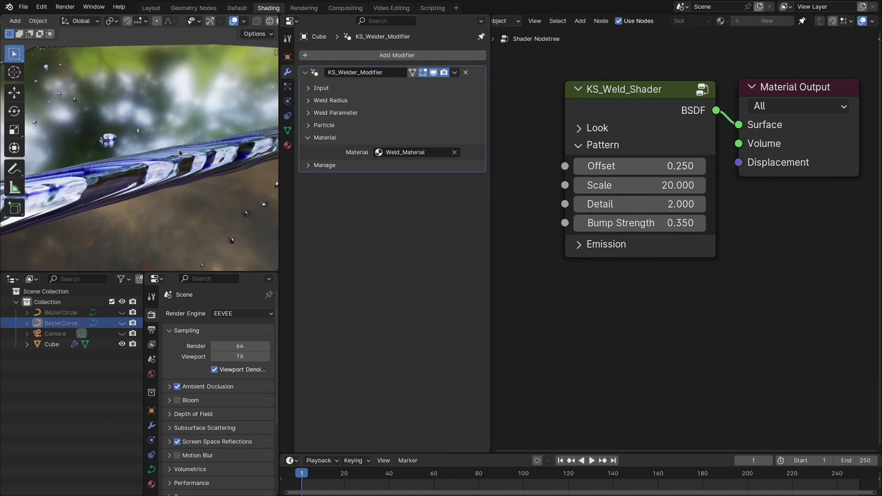
click(659, 208)
key(Return)
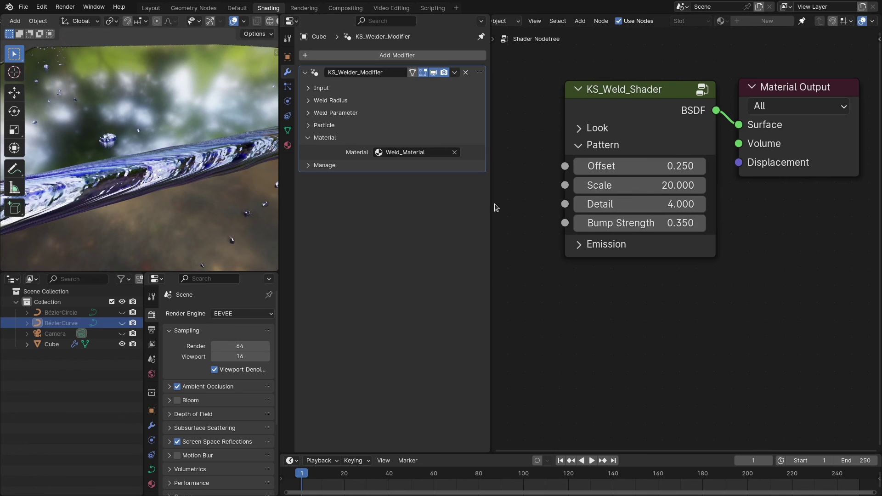
key(BackSpace)
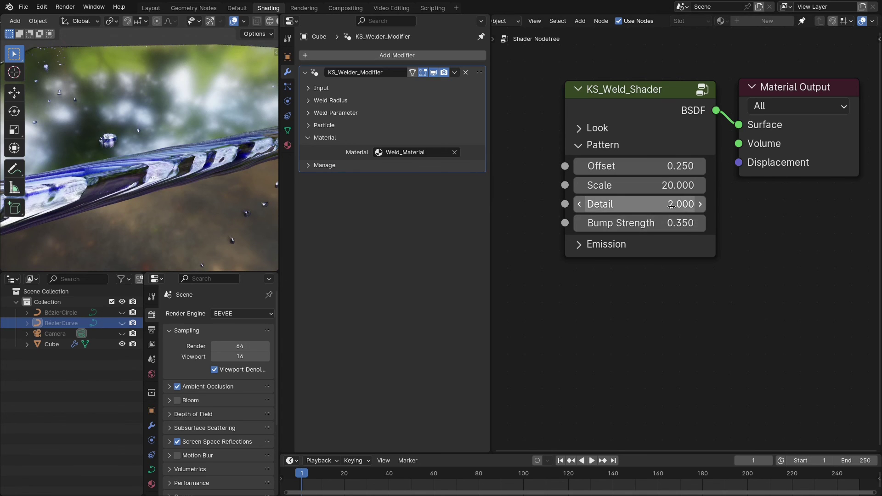
click(646, 221)
key(Escape)
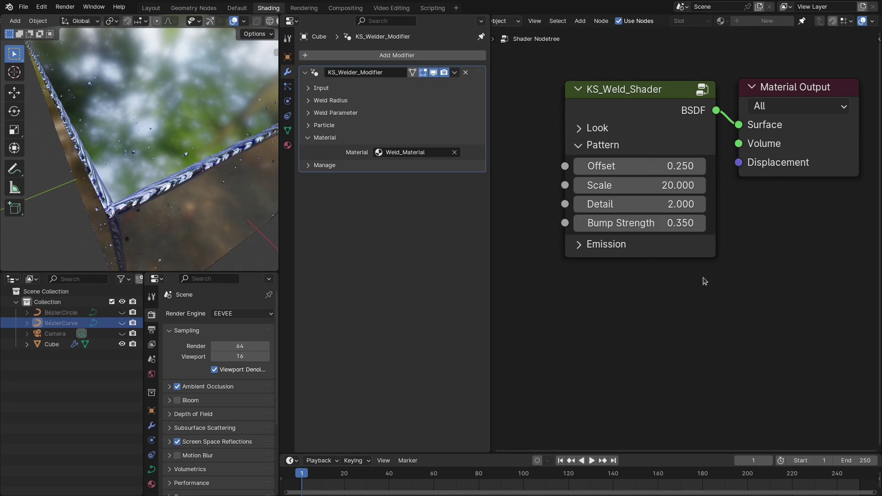
Try a weld pattern Bump Strength of 0.1, inspect the edge welds, and set it back to 0.35
click(645, 223)
text(.1)
key(Return)
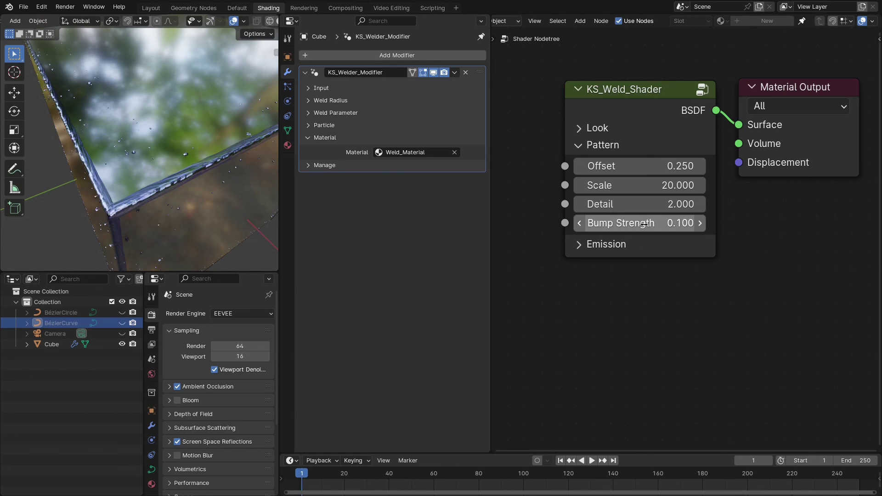
click(650, 225)
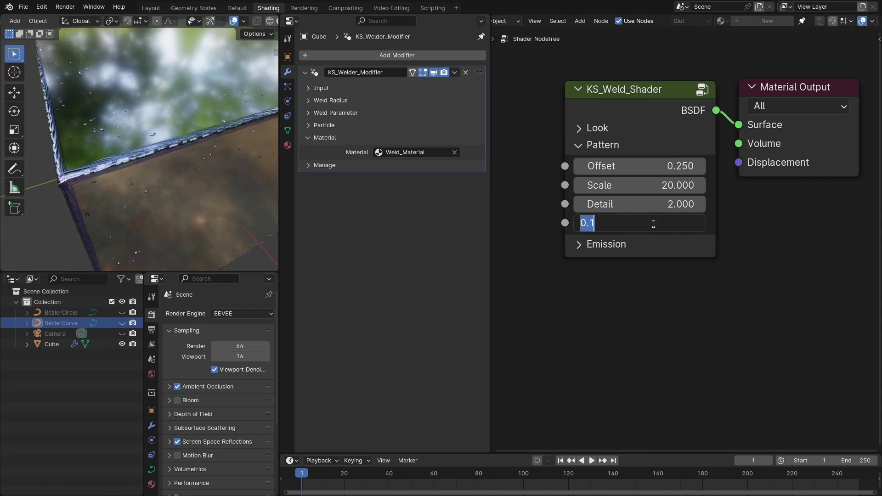
text(.35)
key(Return)
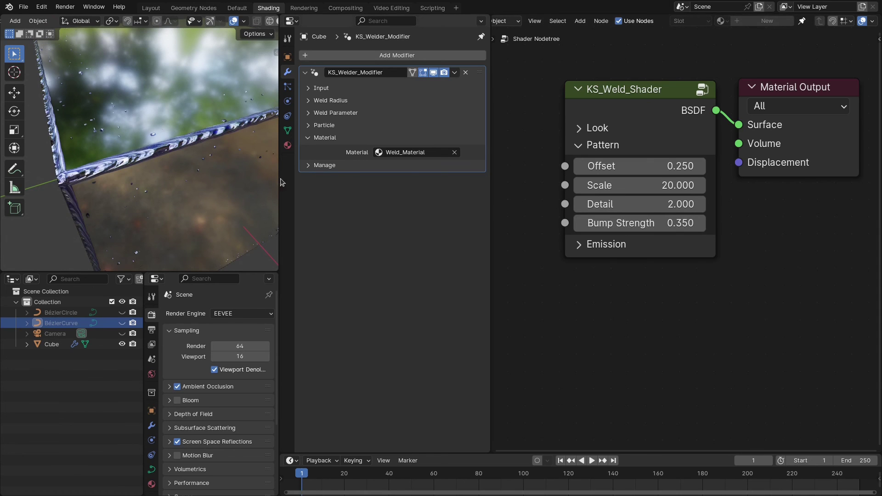
Collapse the weld shader's Pattern settings and set its Emission to 50
middle_drag(276, 179, 138, 188)
scroll(240, 178, down, 4)
click(605, 145)
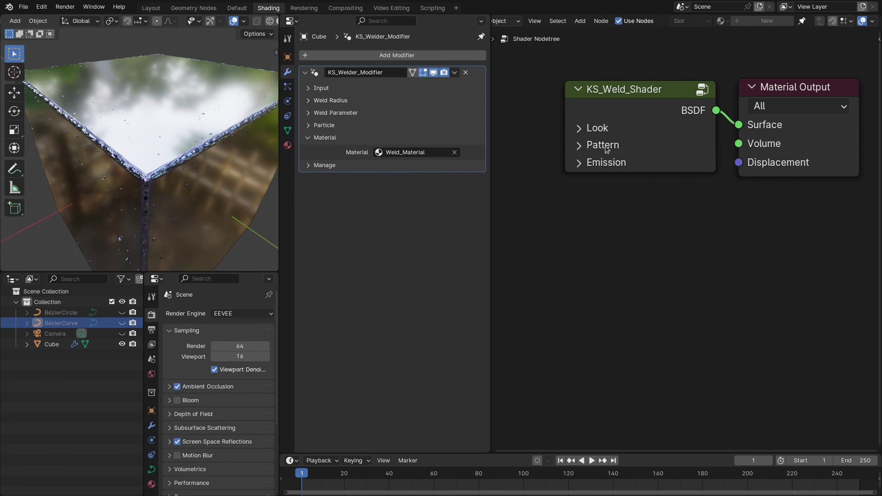
click(605, 162)
click(656, 186)
text(5)
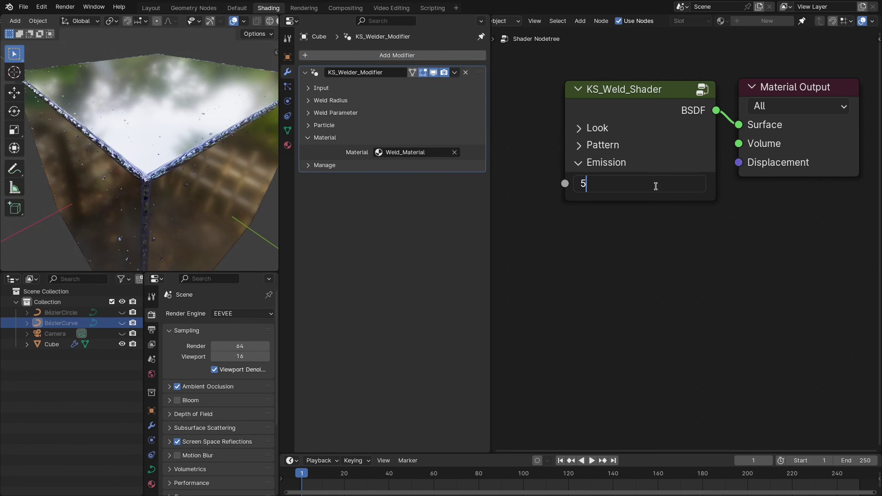
text(0)
key(Return)
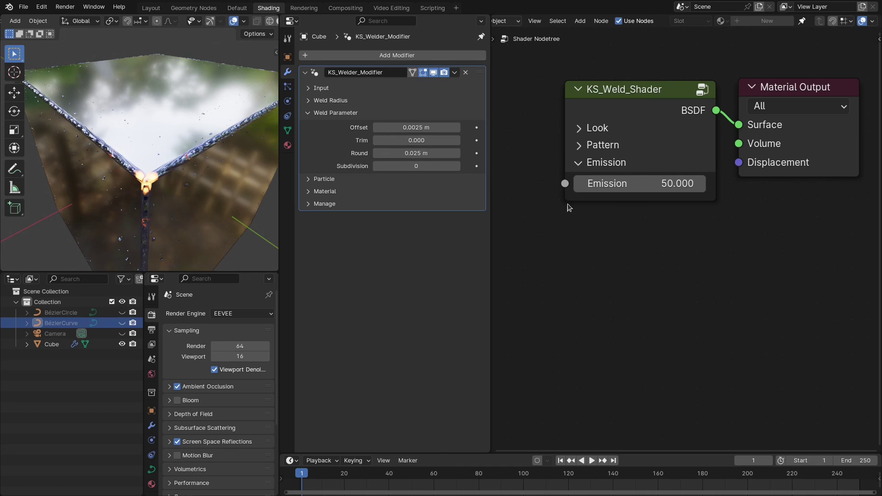
Vary the Trim value in the modifier's Weld Parameter settings and inspect the glowing weld on the cube
drag(407, 143, 296, 144)
scroll(188, 144, down, 4)
middle_drag(188, 145, 247, 148)
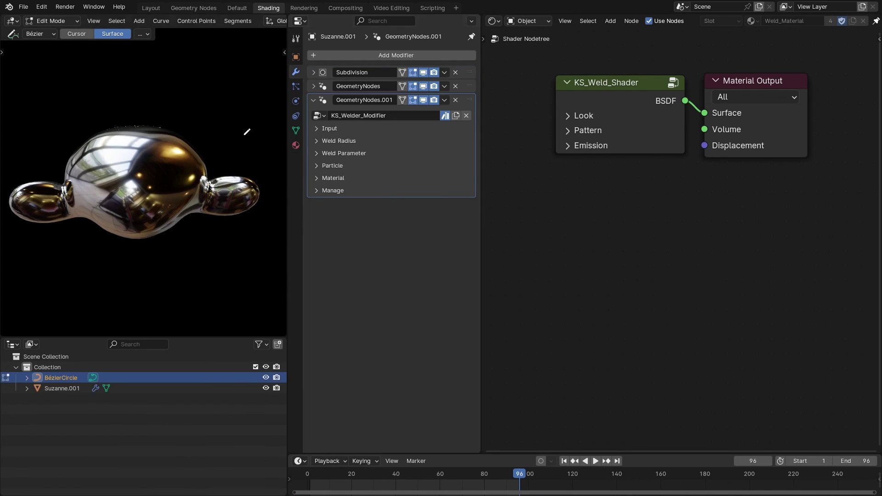
Maximize the 3D viewport and draw several freehand Bézier weld curves across the back, top and side of the monkey head
middle_drag(125, 210, 146, 192)
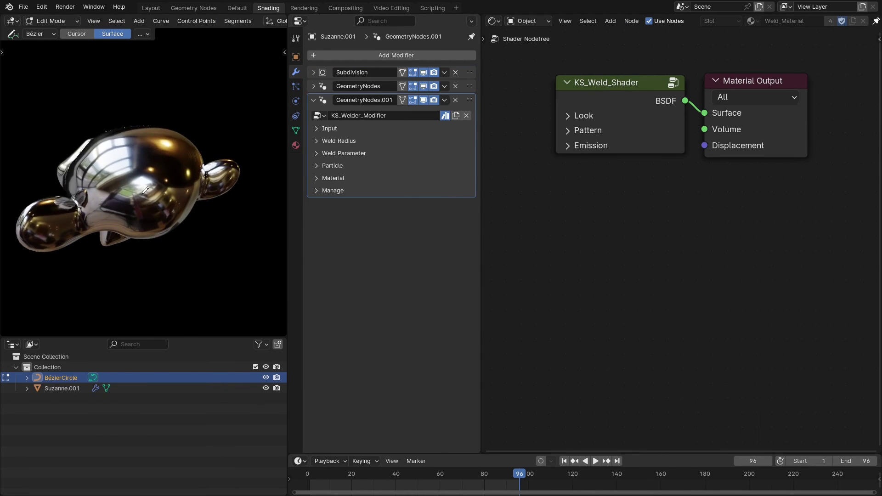
key(ctrl+space)
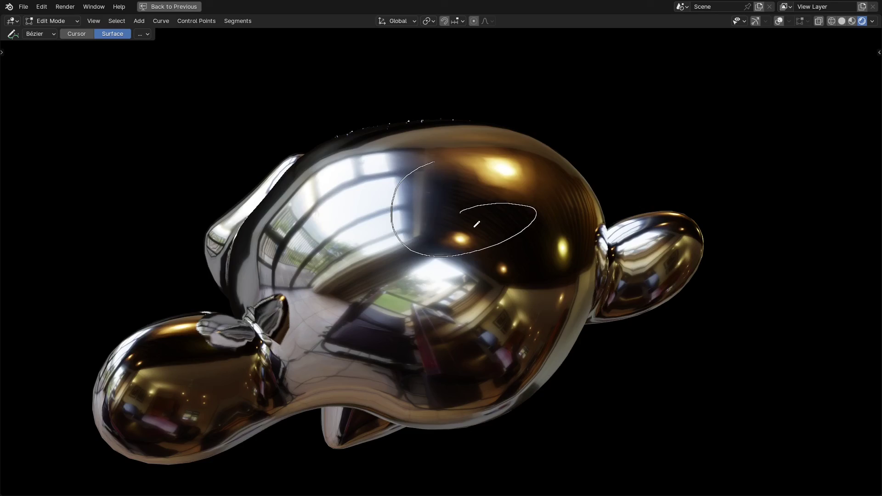
drag(476, 224, 478, 225)
middle_drag(477, 225, 394, 228)
drag(386, 291, 358, 321)
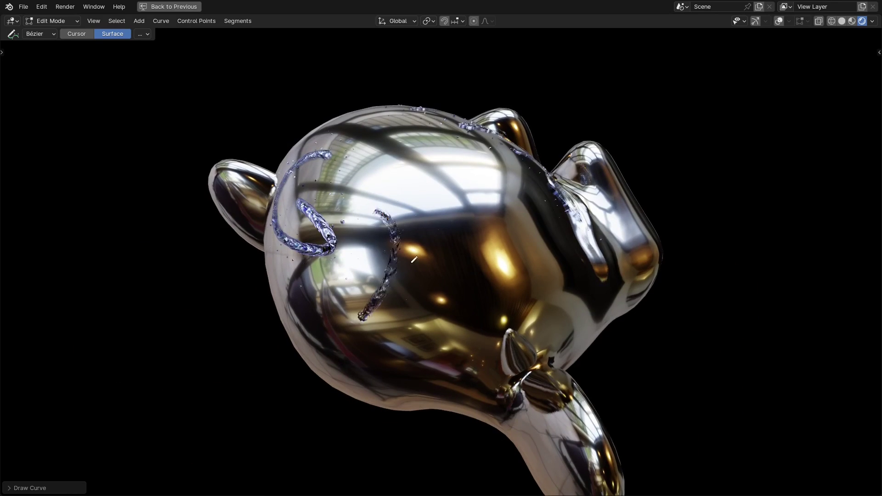
middle_drag(560, 200, 537, 216)
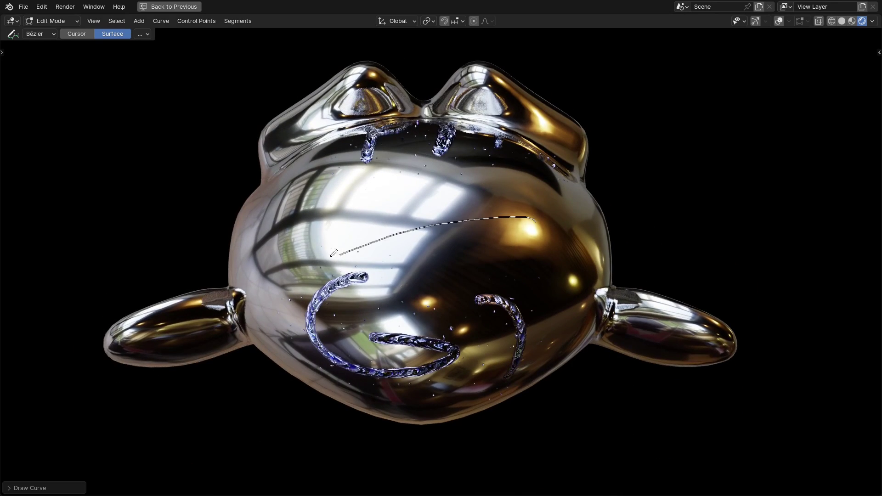
drag(330, 256, 330, 258)
middle_drag(329, 256, 448, 208)
drag(466, 195, 417, 299)
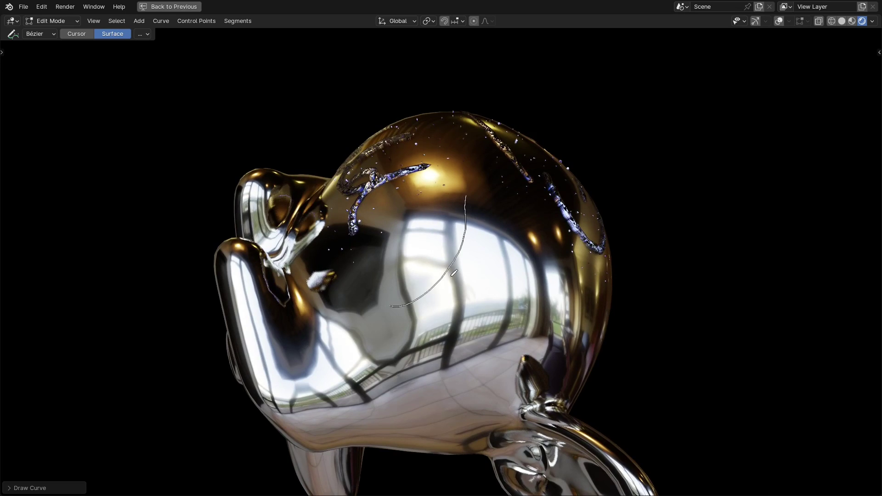
middle_drag(454, 273, 513, 209)
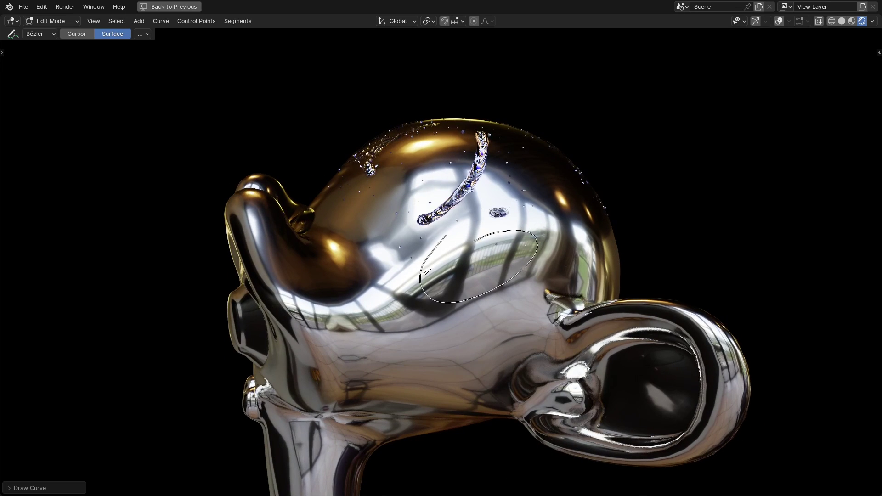